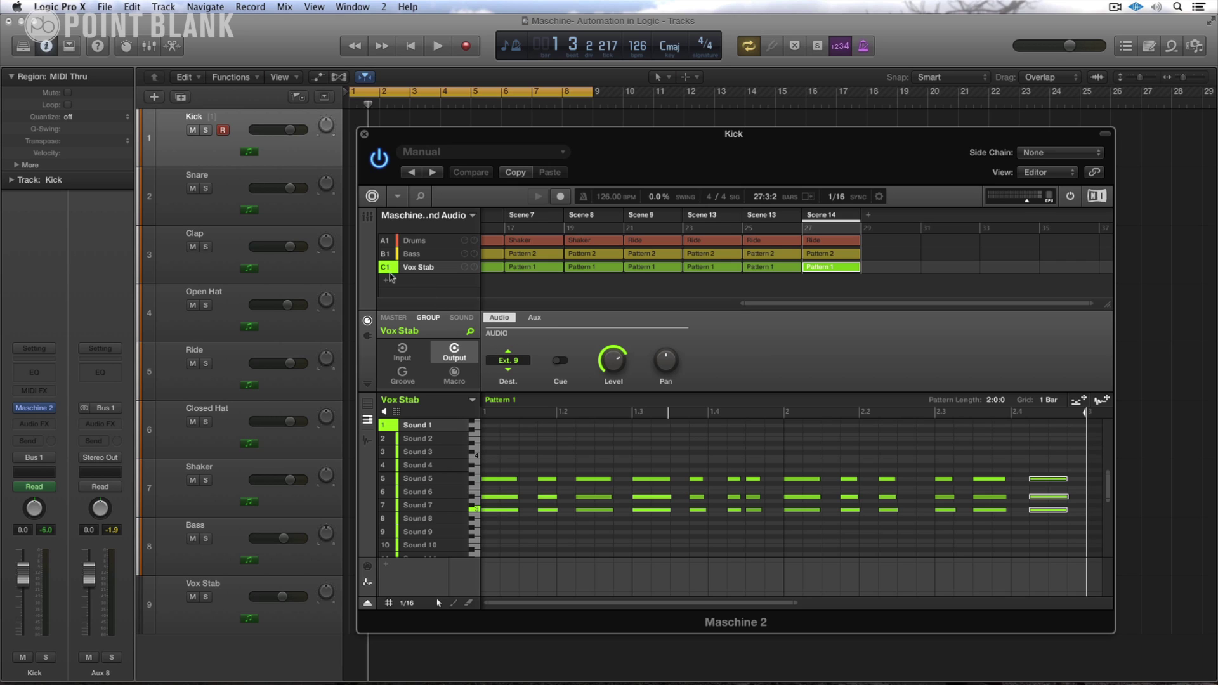
# Step: Solo the Vox Stab group, start playback, move Maschine aside and open the Mixer
pyautogui.rightClick(384, 268)
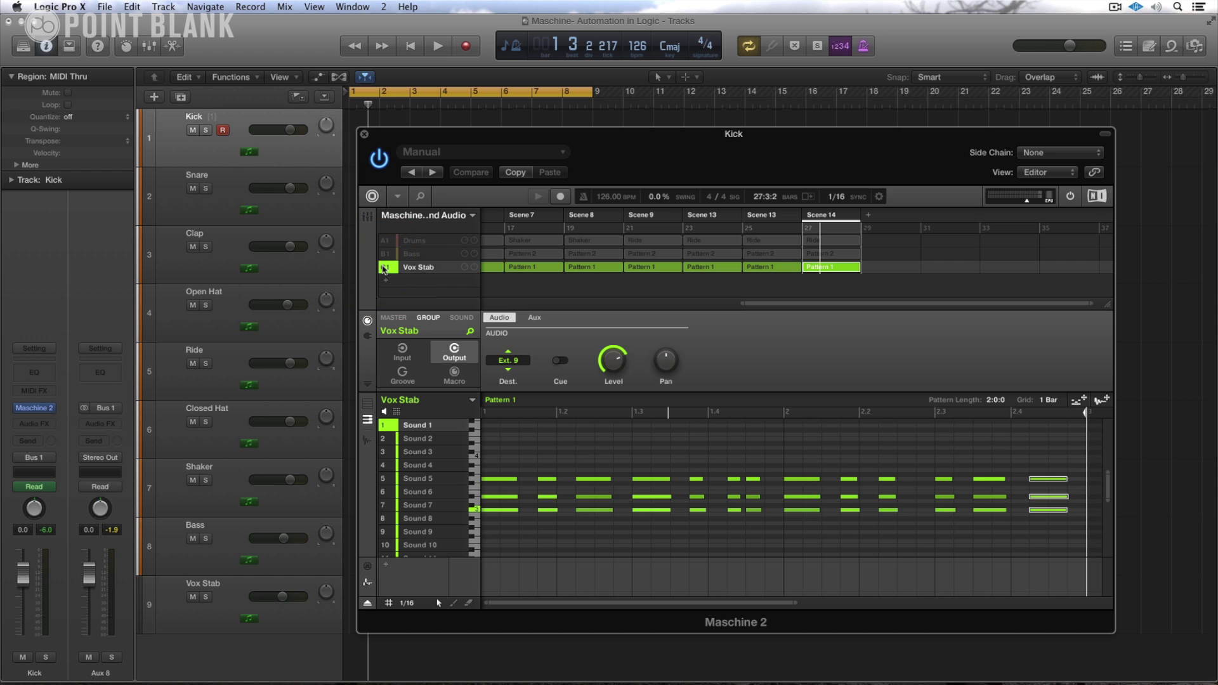
pyautogui.press('space')
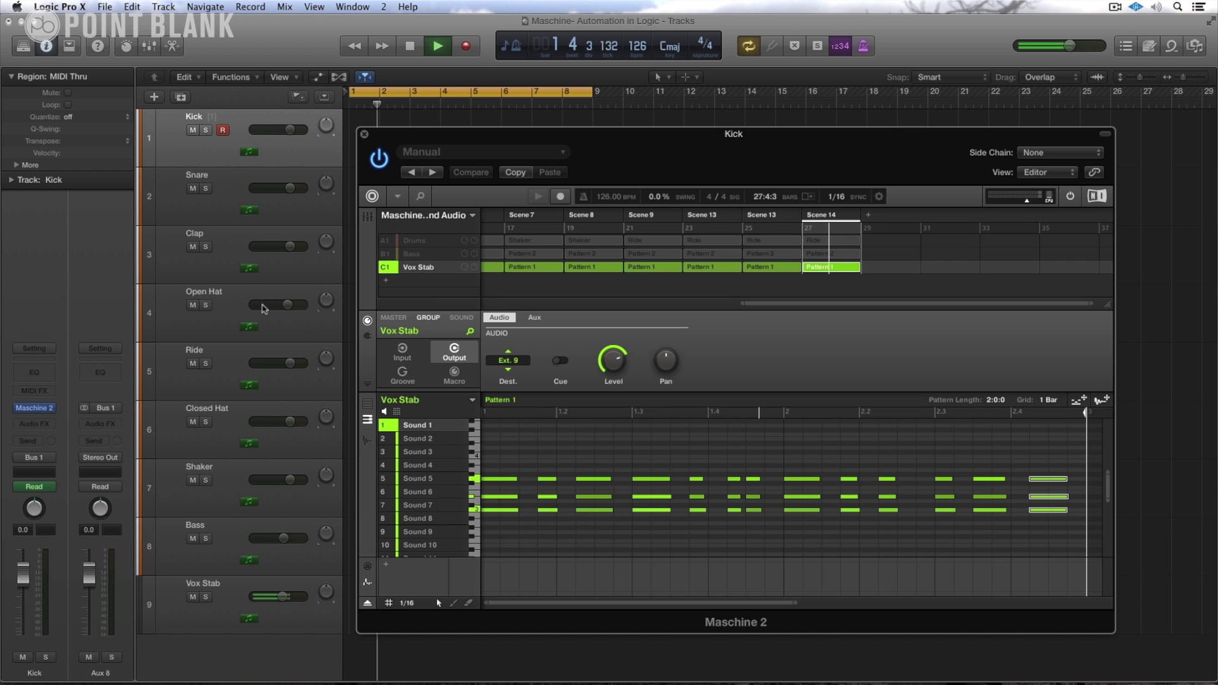
pyautogui.moveTo(449, 138); pyautogui.dragTo(565, 130)
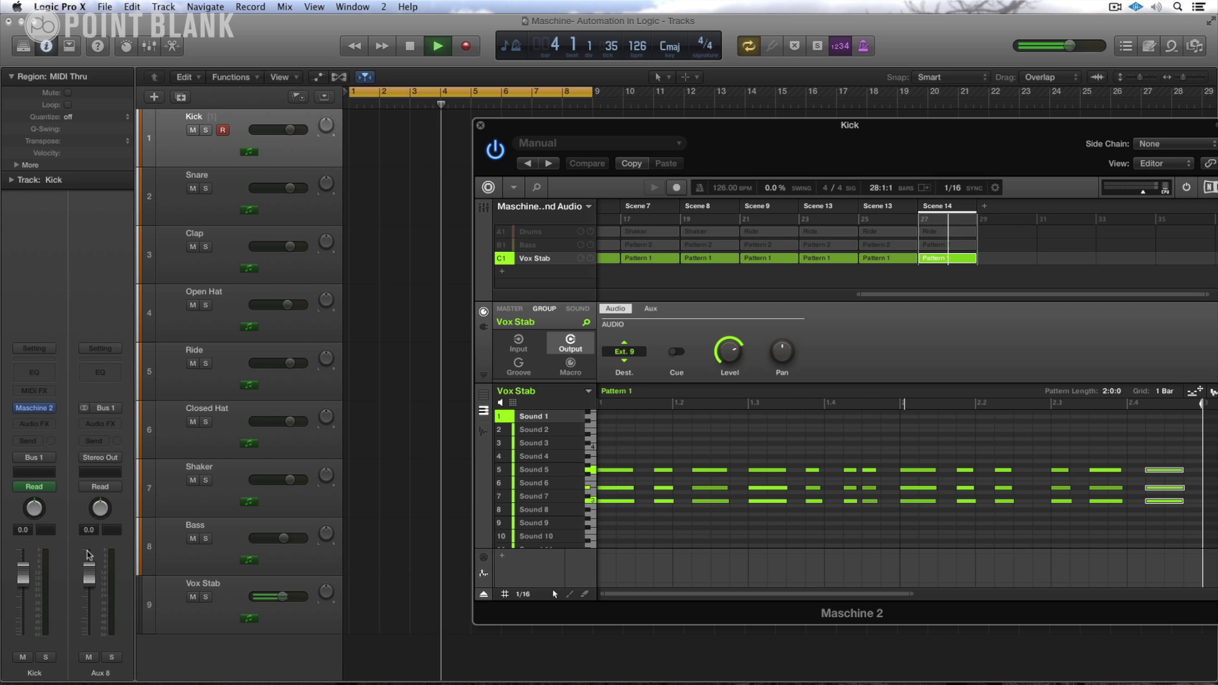
pyautogui.press('x')
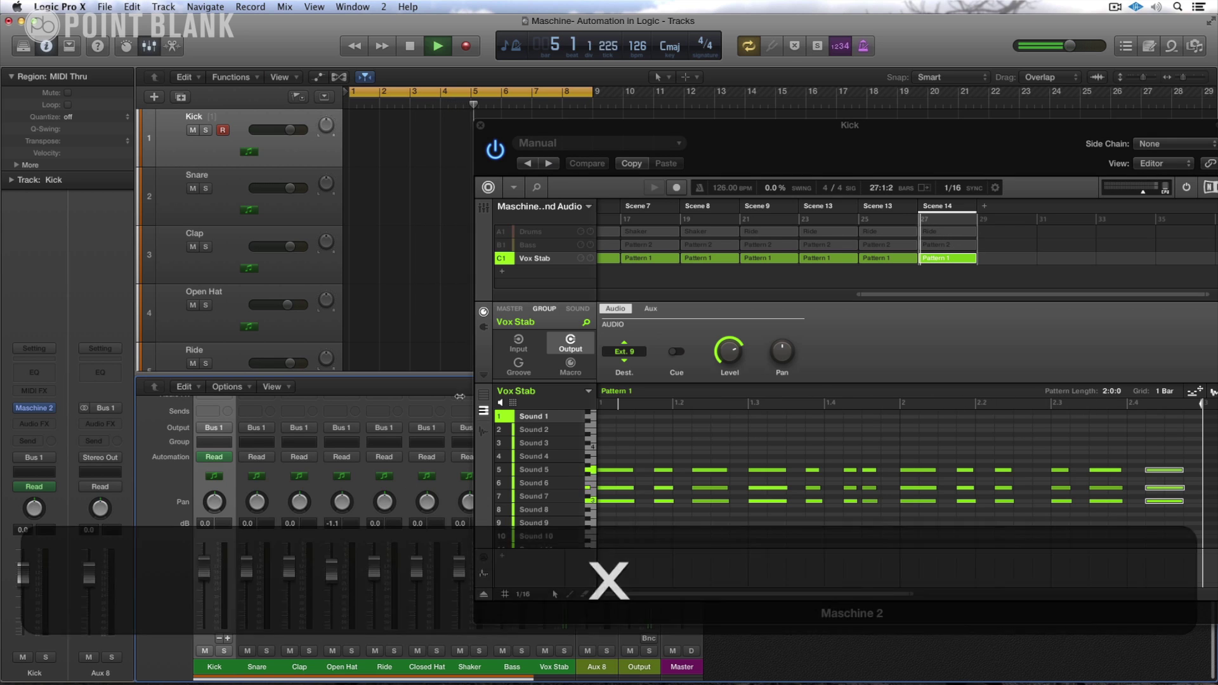
pyautogui.scroll(5, 201, 495)
pyautogui.scroll(-3, 201, 495)
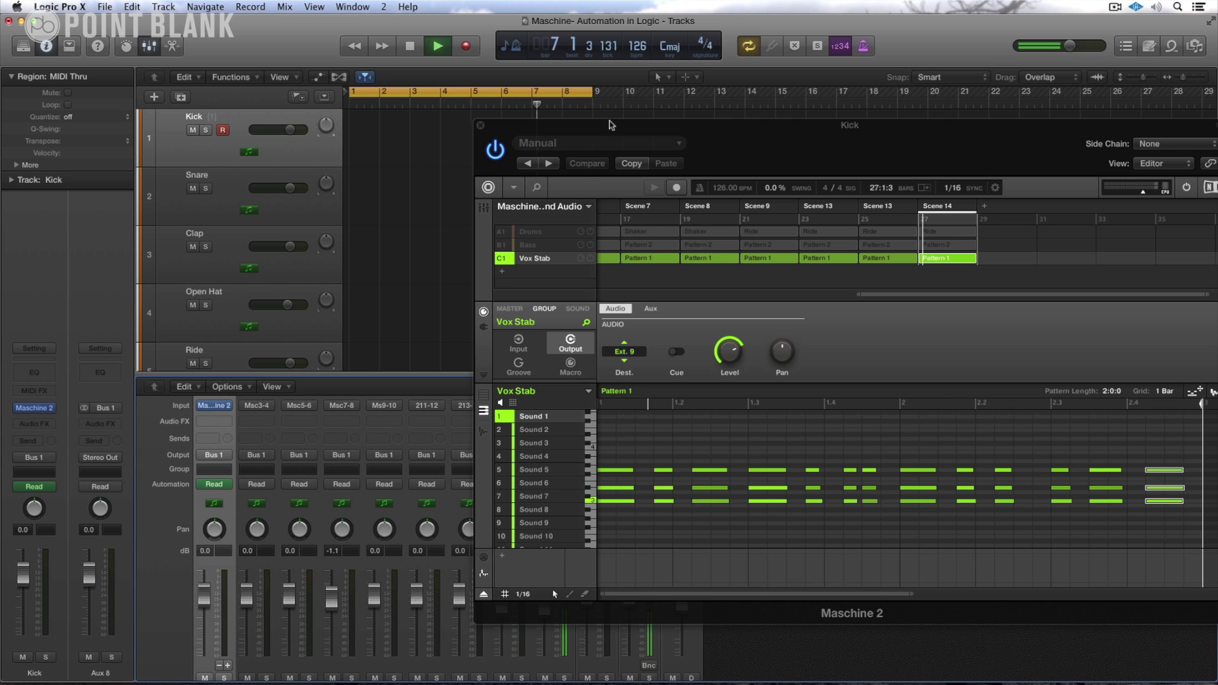
# Step: Browse the Vox Stab group's Beat Delay, Filter and Solid Bus Comp effects, ending on Filter
pyautogui.moveTo(609, 131); pyautogui.dragTo(482, 109)
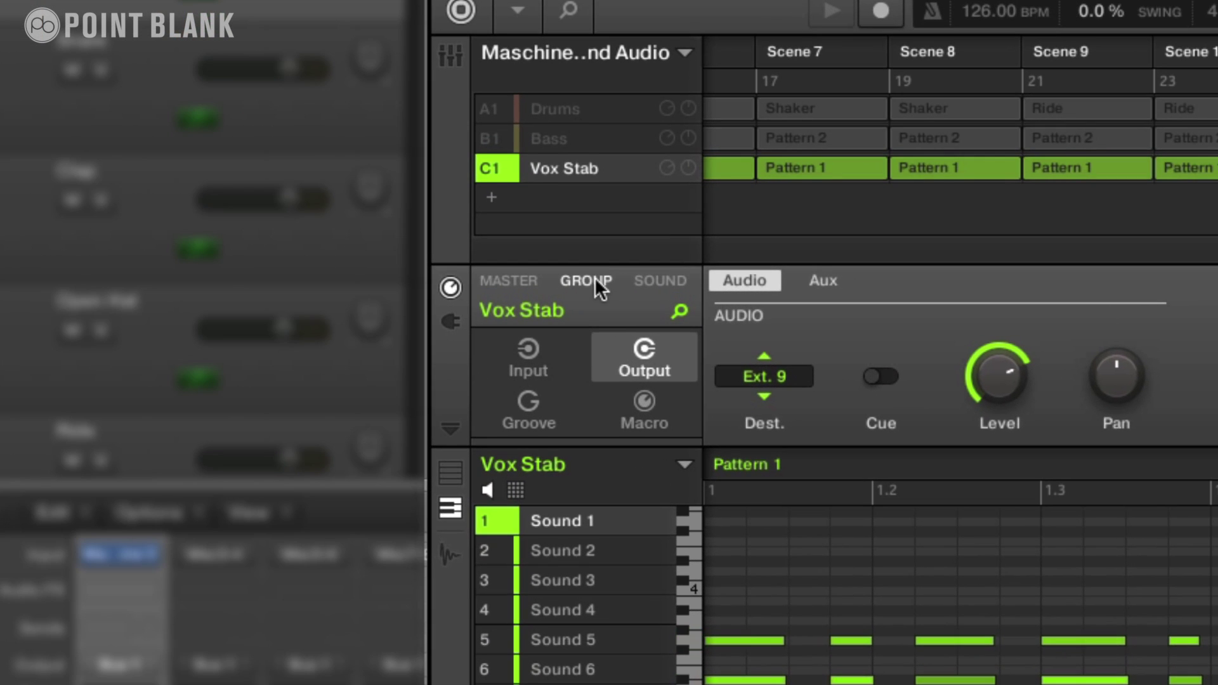
pyautogui.click(451, 321)
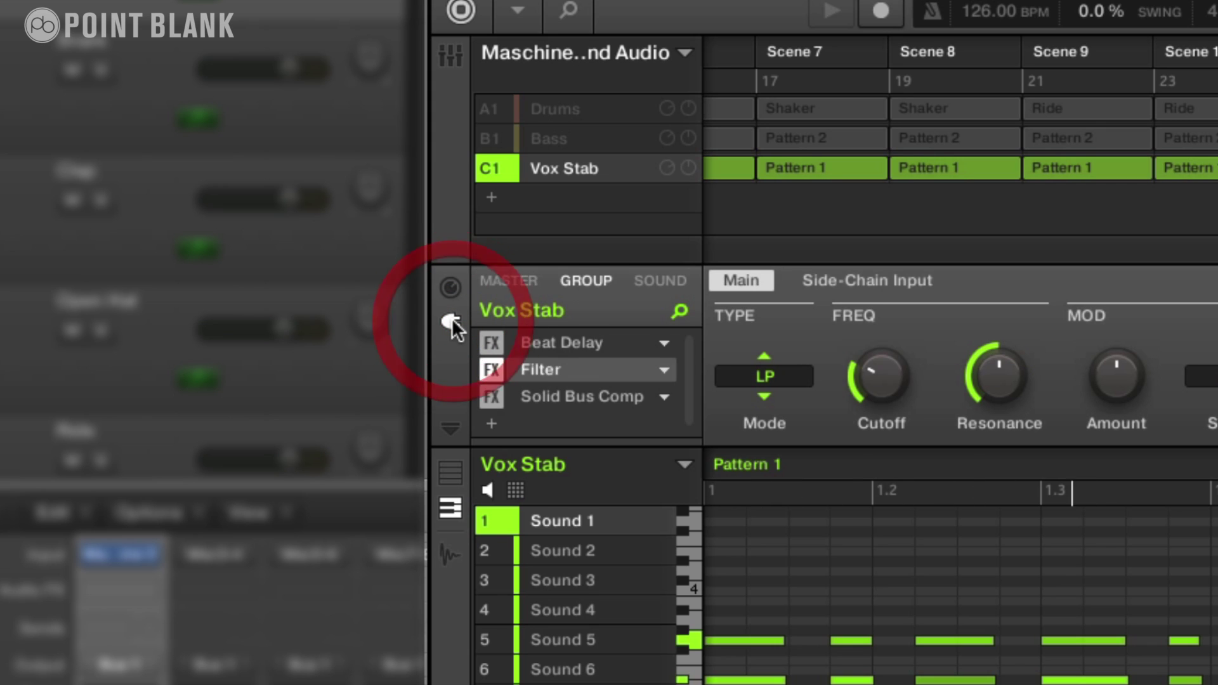
pyautogui.click(557, 340)
pyautogui.click(557, 365)
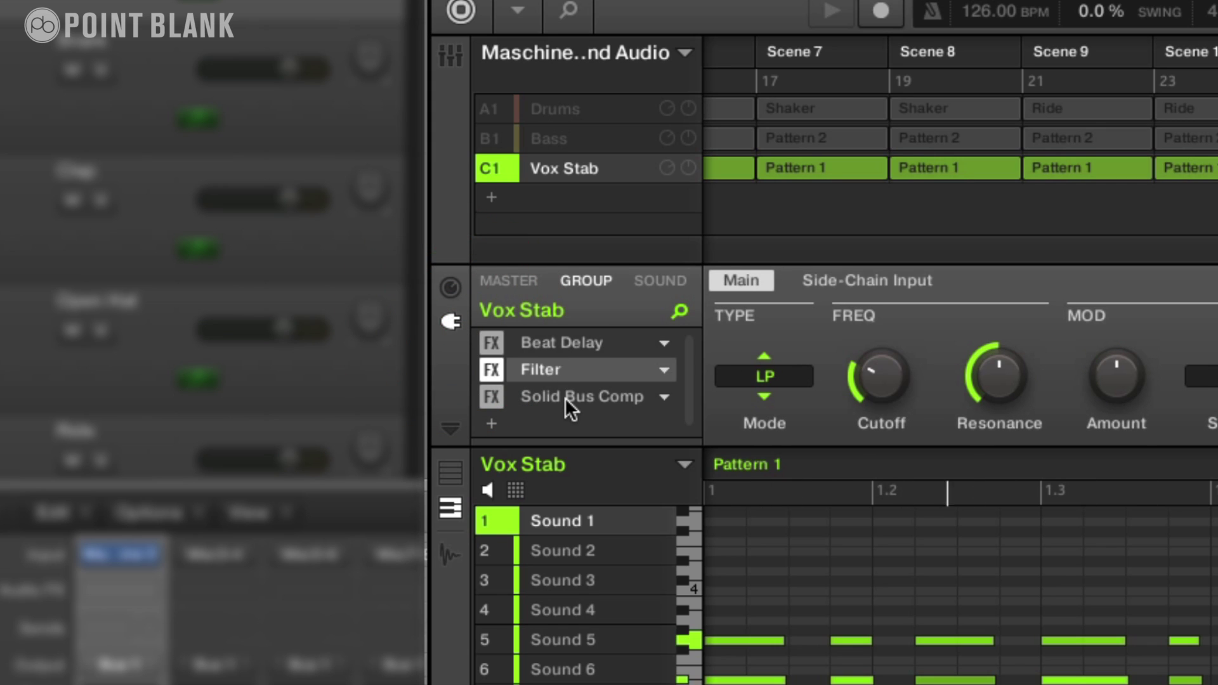
pyautogui.click(564, 397)
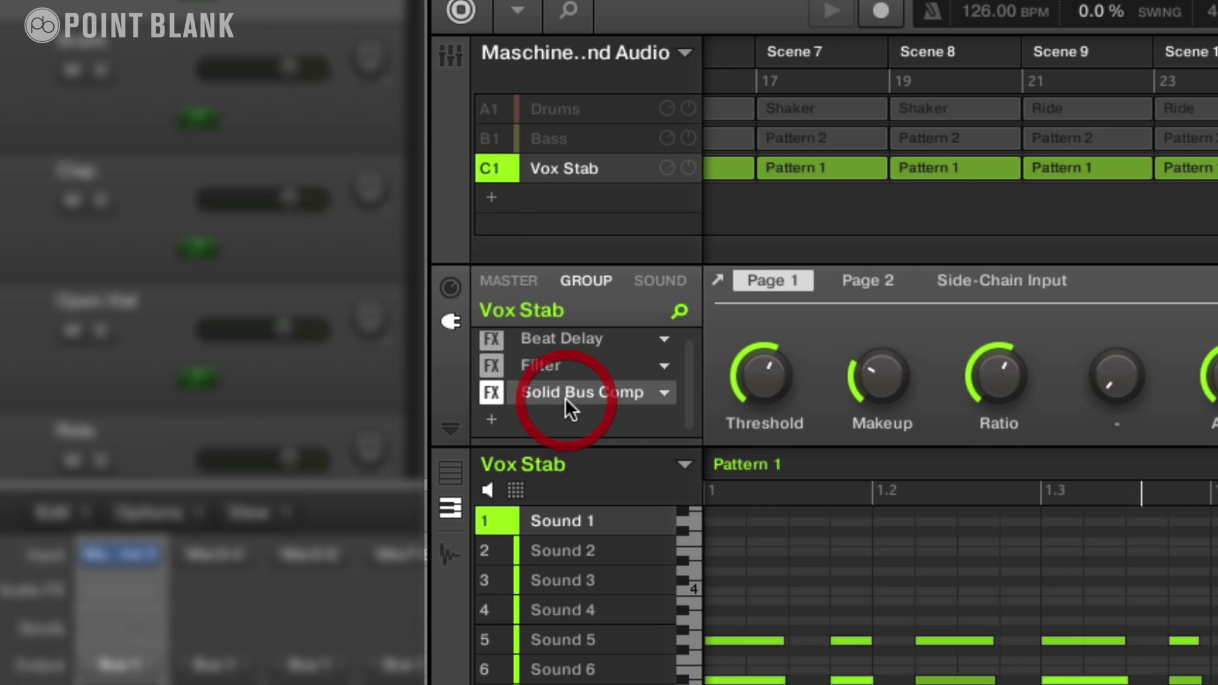
pyautogui.click(557, 363)
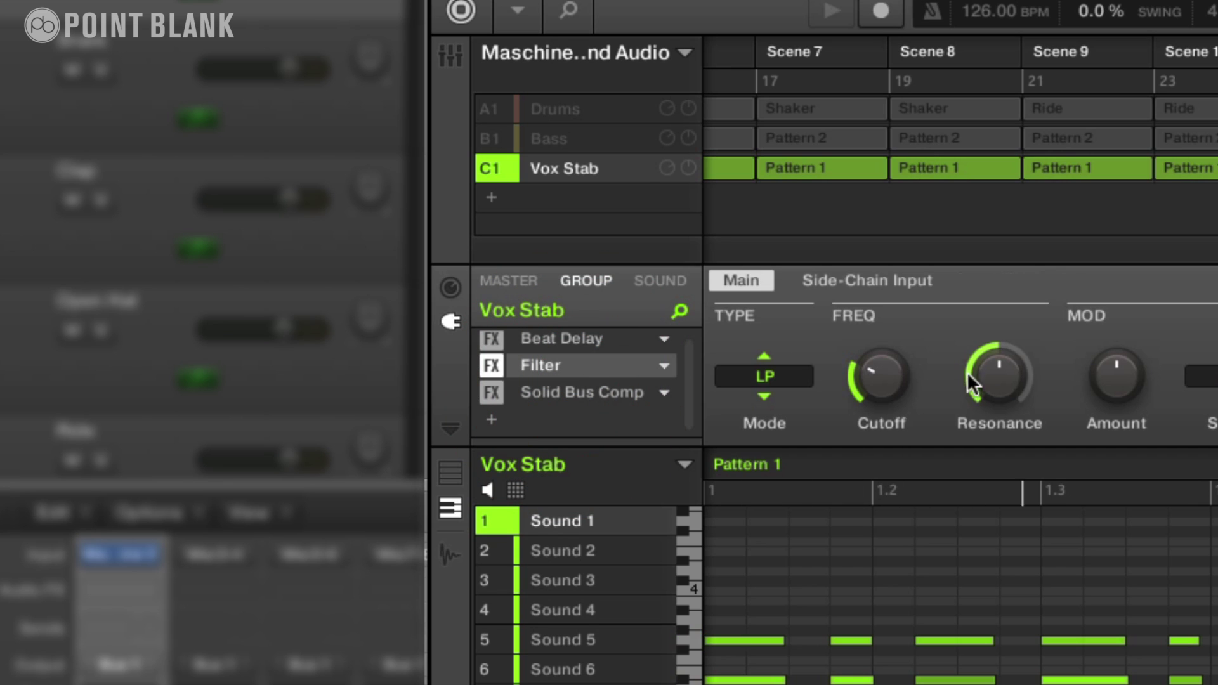
# Step: Sweep the Filter cutoff up to 1.1 kHz and back down to 228.7 Hz
pyautogui.moveTo(884, 390)
pyautogui.moveTo(879, 388); pyautogui.dragTo(881, 389)
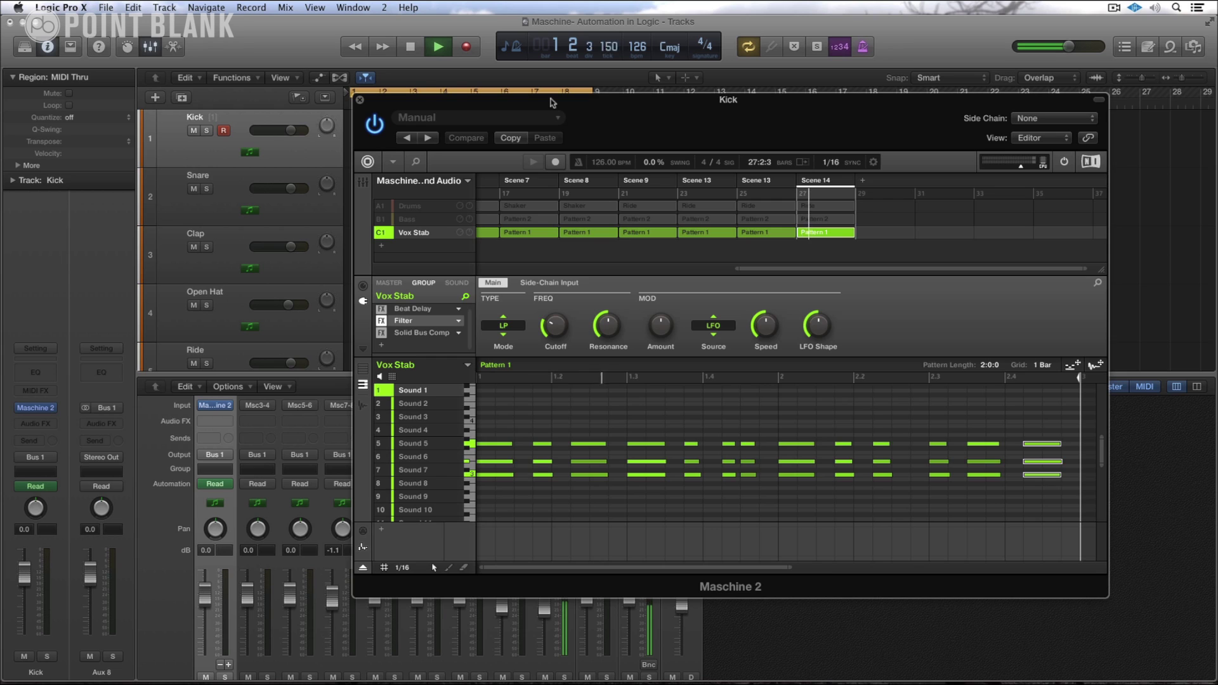
pyautogui.moveTo(566, 107)
pyautogui.mouseDown()
pyautogui.moveTo(648, 118)
pyautogui.moveTo(620, 115)
pyautogui.mouseUp()
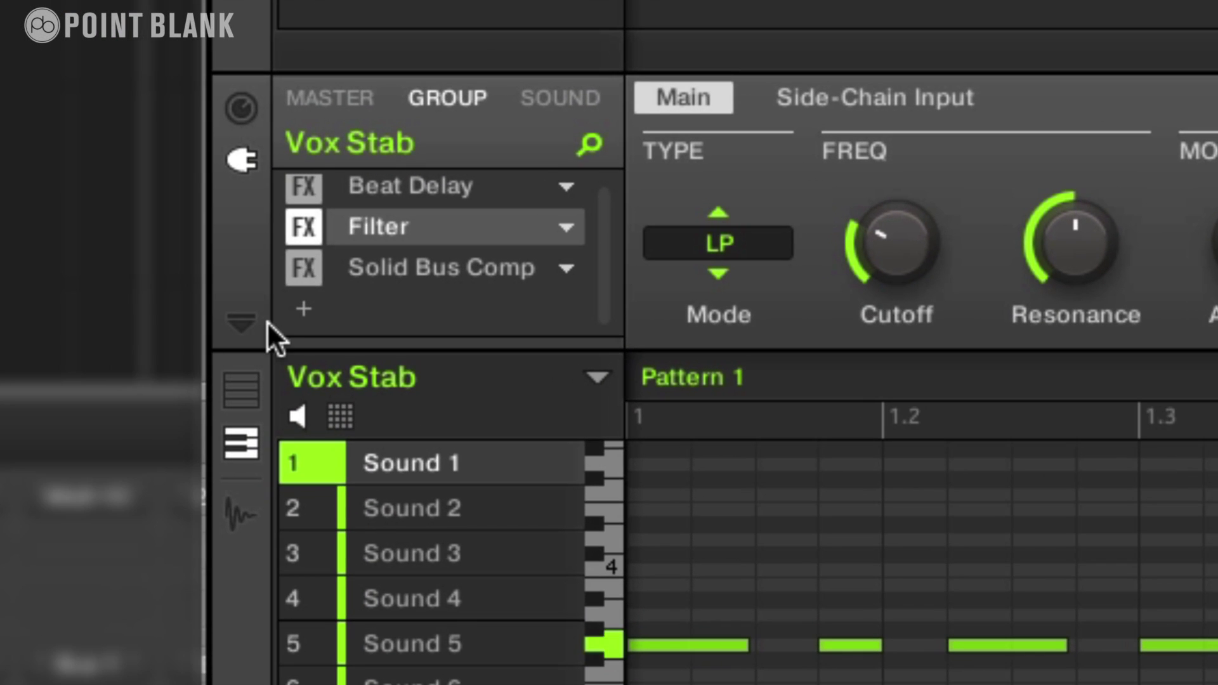
# Step: Expand Maschine's Automation settings and have Filter Cutoff learn MIDI CC 1
pyautogui.click(252, 323)
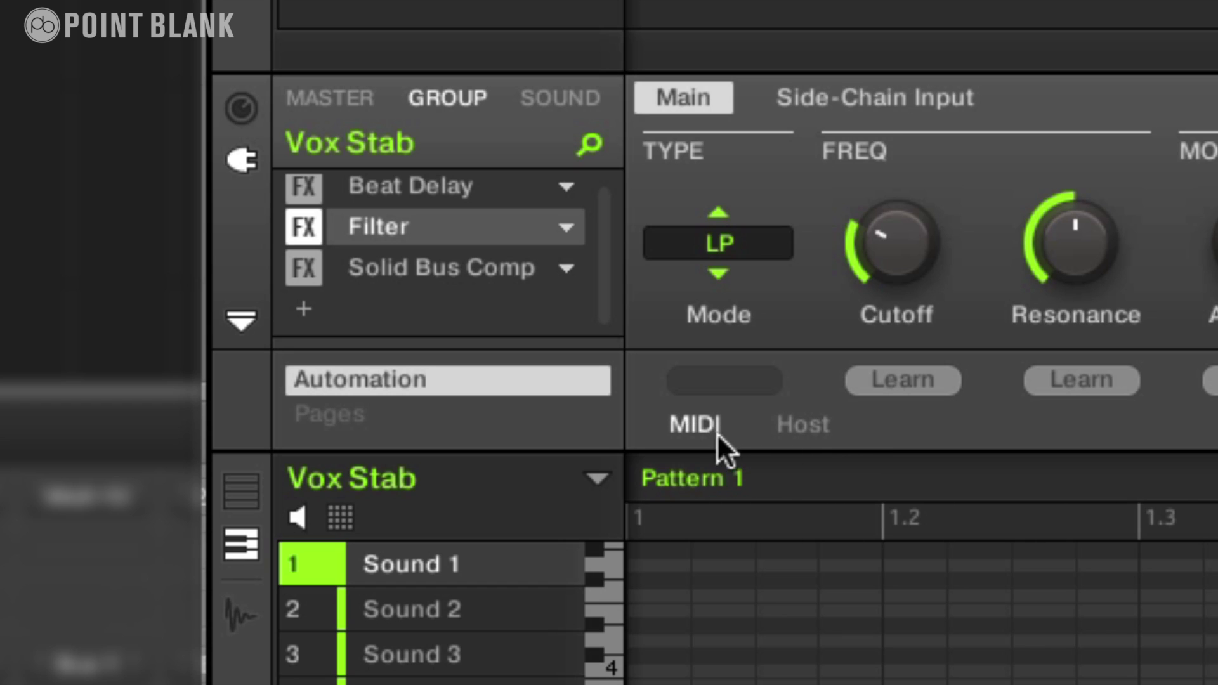
pyautogui.click(931, 379)
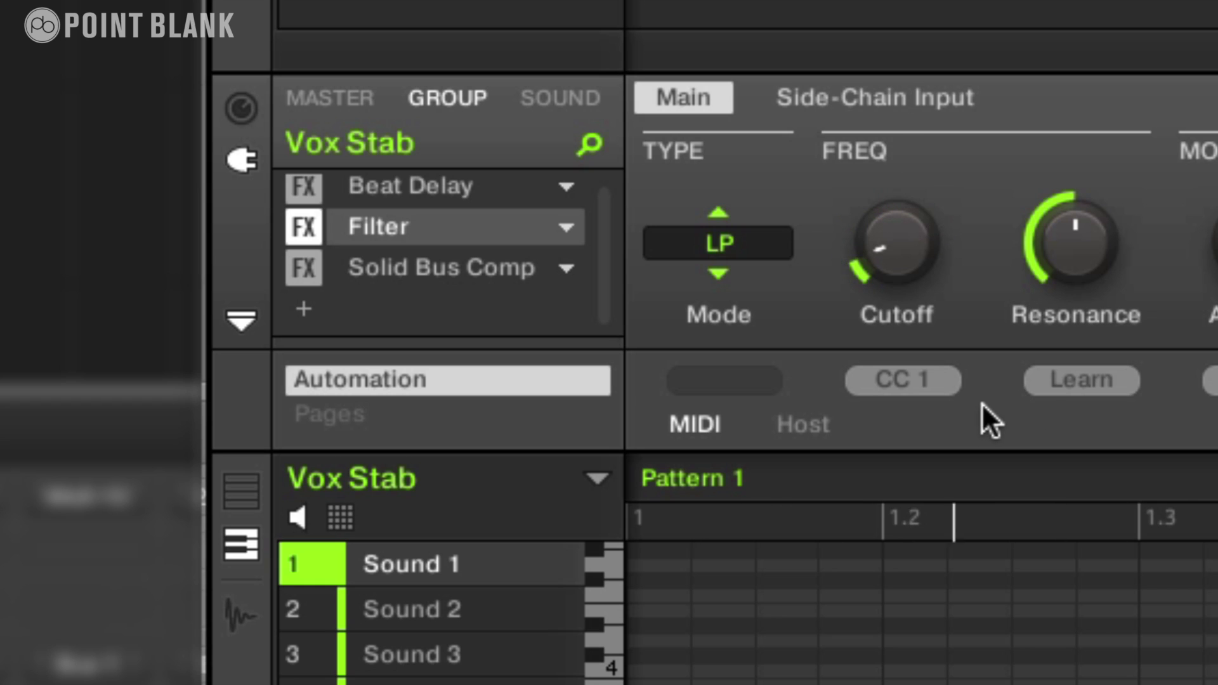
# Step: On the Host automation page, enable Cutoff so it becomes Auto 1
pyautogui.click(800, 424)
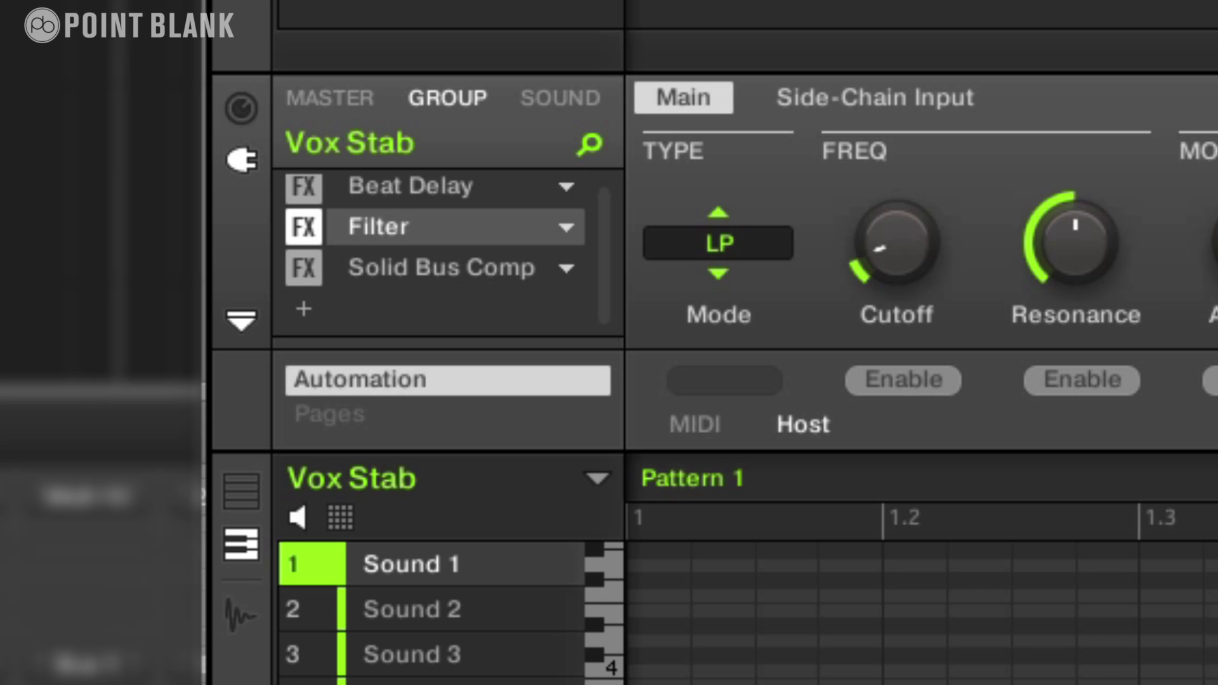
pyautogui.click(907, 379)
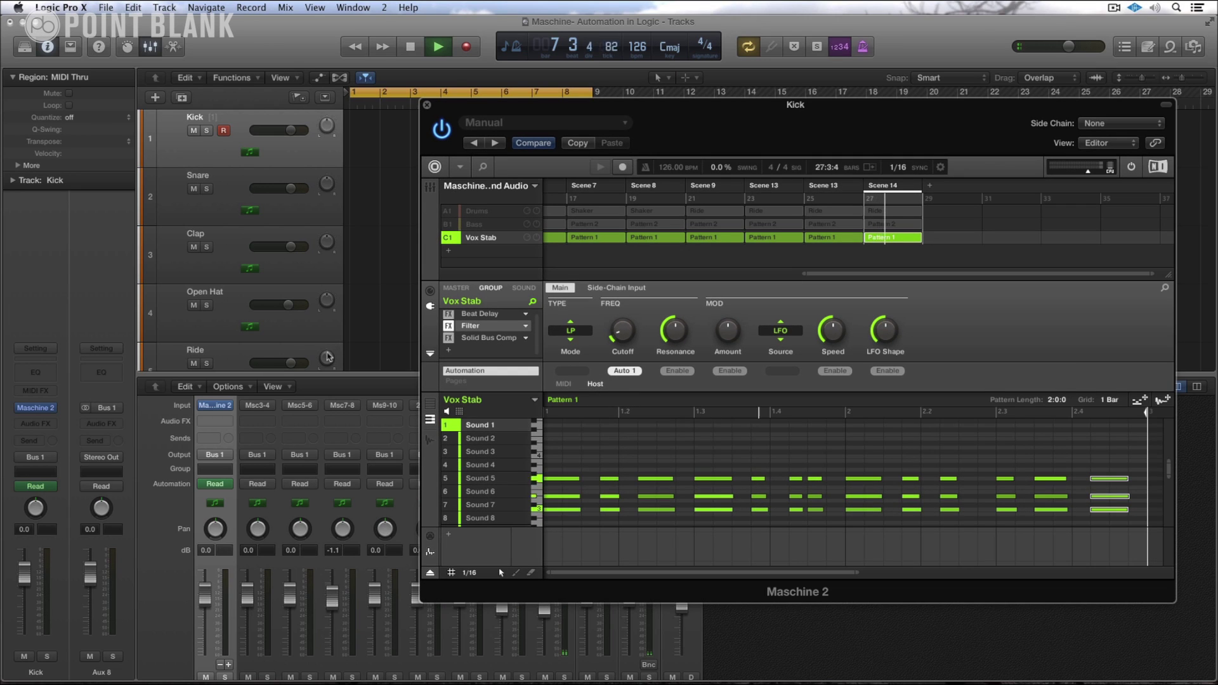
pyautogui.press('x')
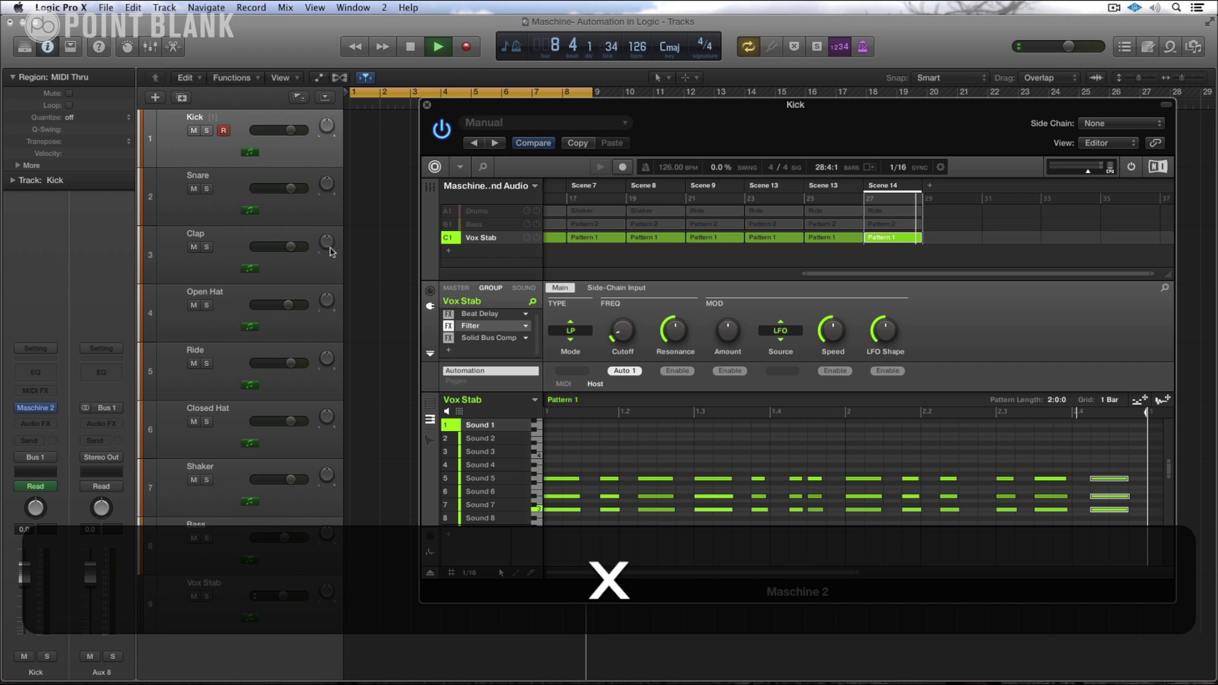
pyautogui.moveTo(473, 111); pyautogui.dragTo(513, 200)
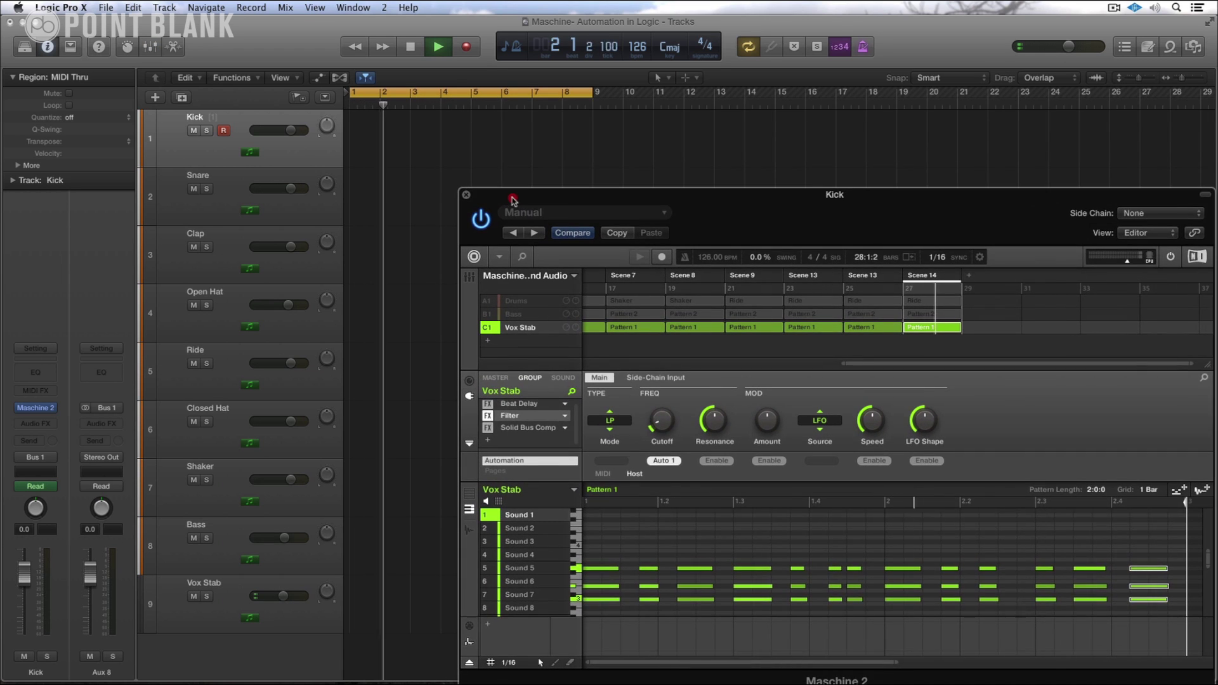
pyautogui.click(209, 162)
pyautogui.click(213, 215)
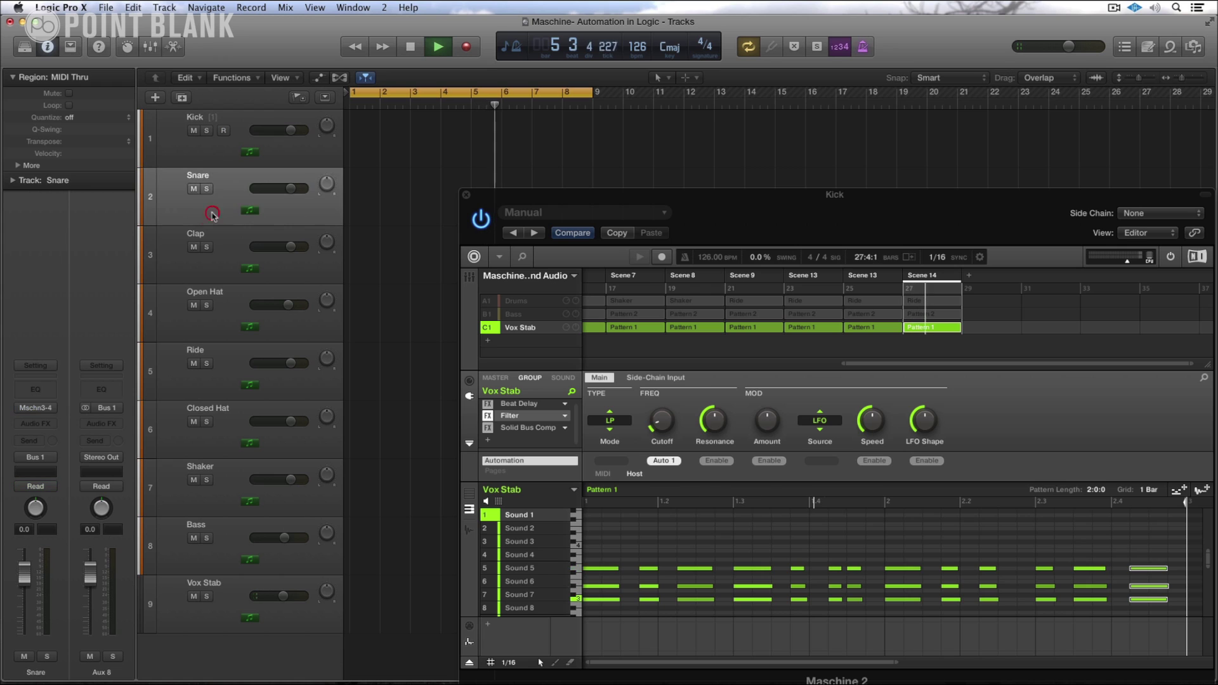
pyautogui.click(218, 264)
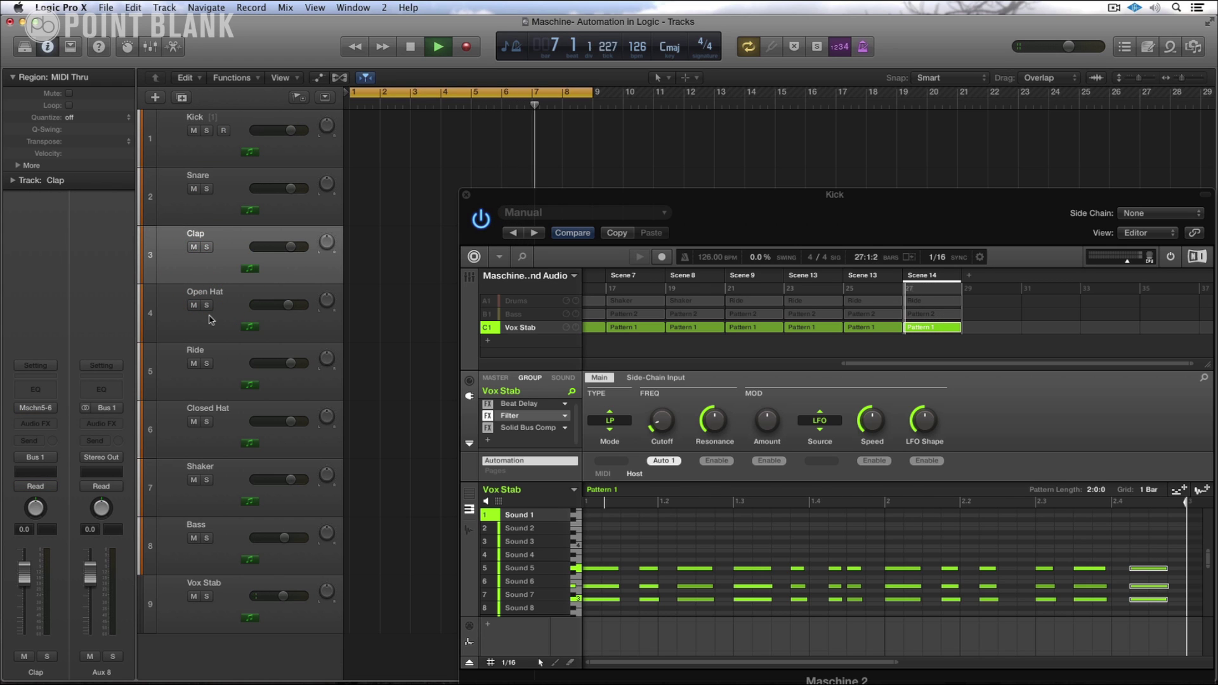
pyautogui.press('x')
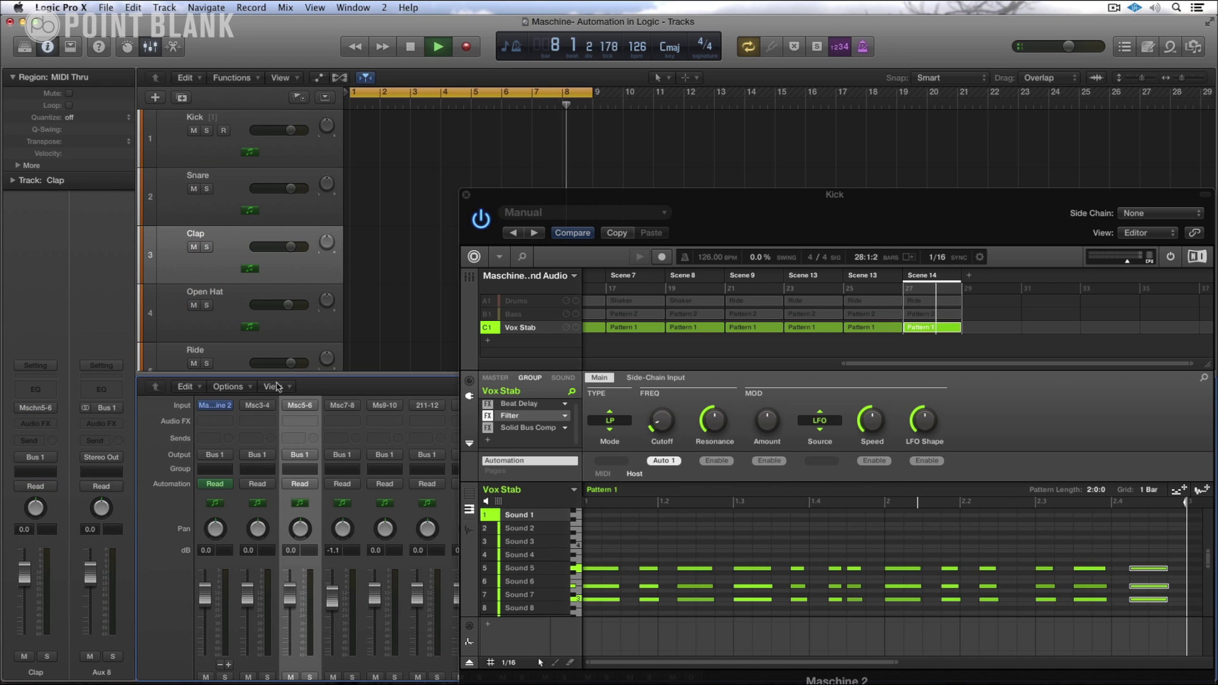
# Step: Select Kick, close the Mixer, show track automation and bring up Kick's automation mode menu
pyautogui.click(232, 146)
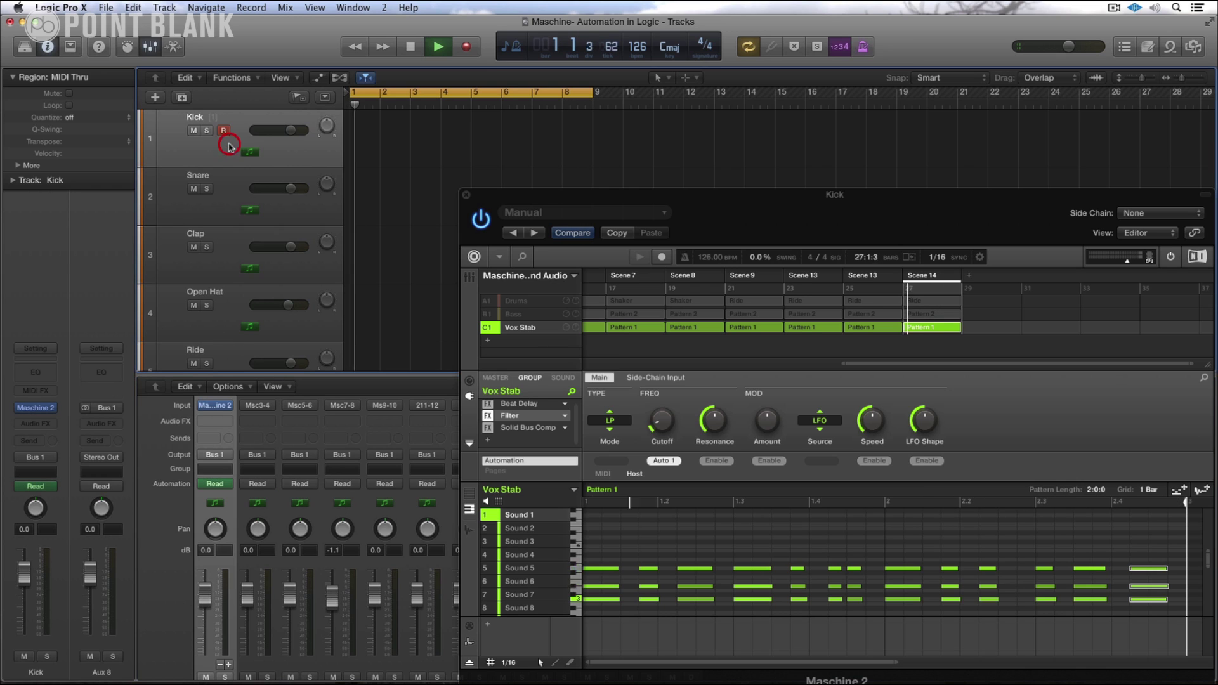
pyautogui.press('x')
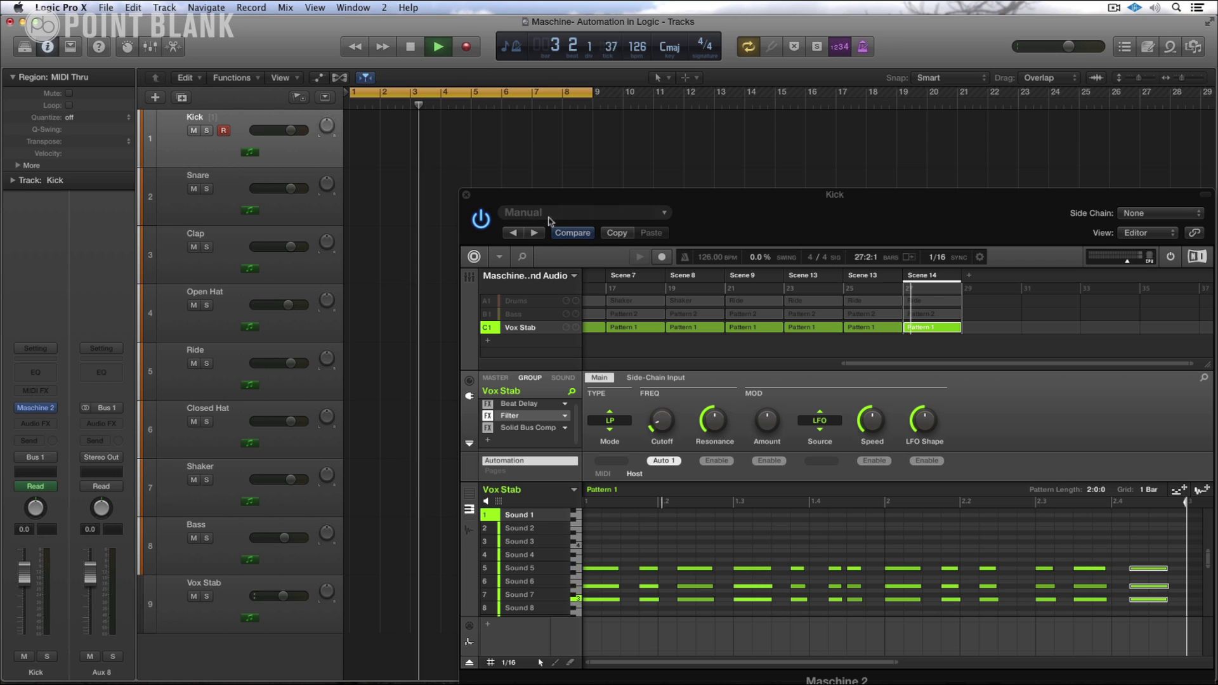
pyautogui.moveTo(573, 196); pyautogui.dragTo(557, 169)
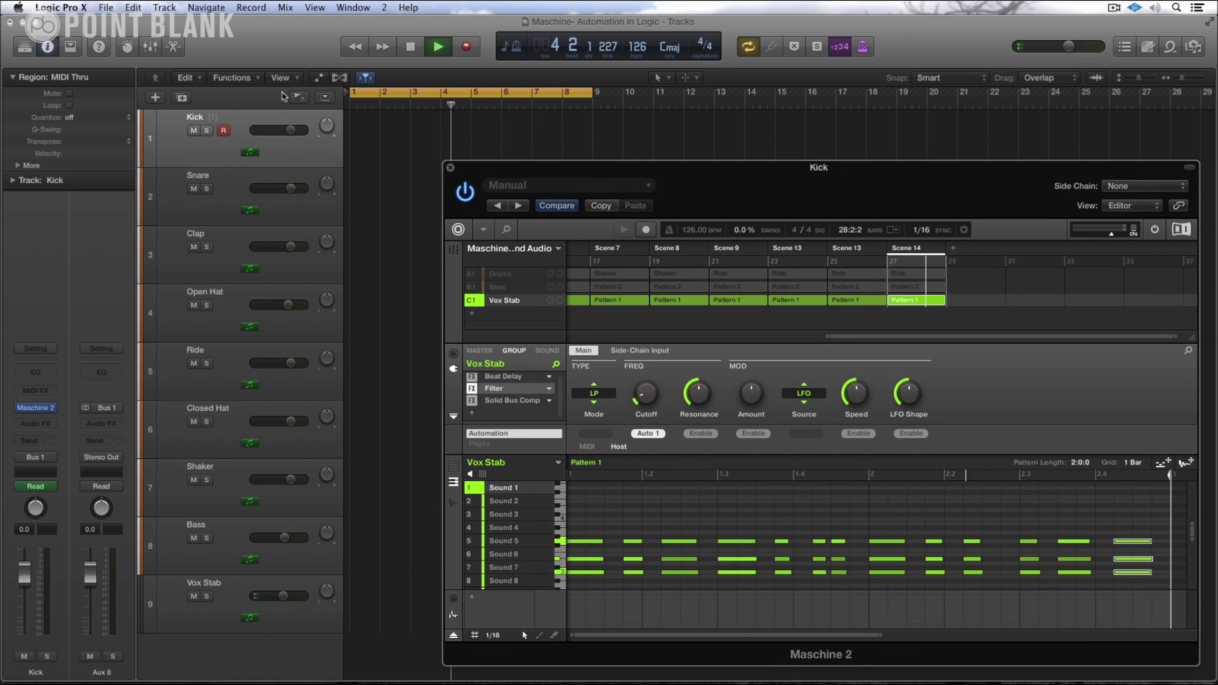
pyautogui.press('a')
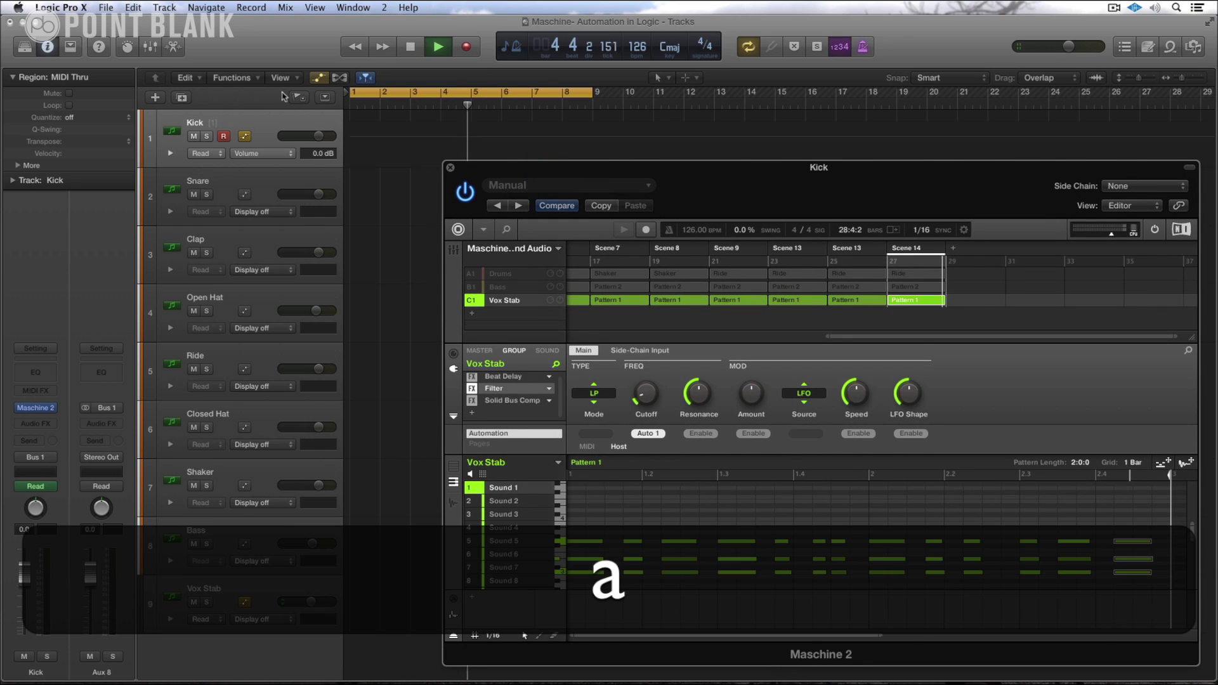
pyautogui.click(205, 154)
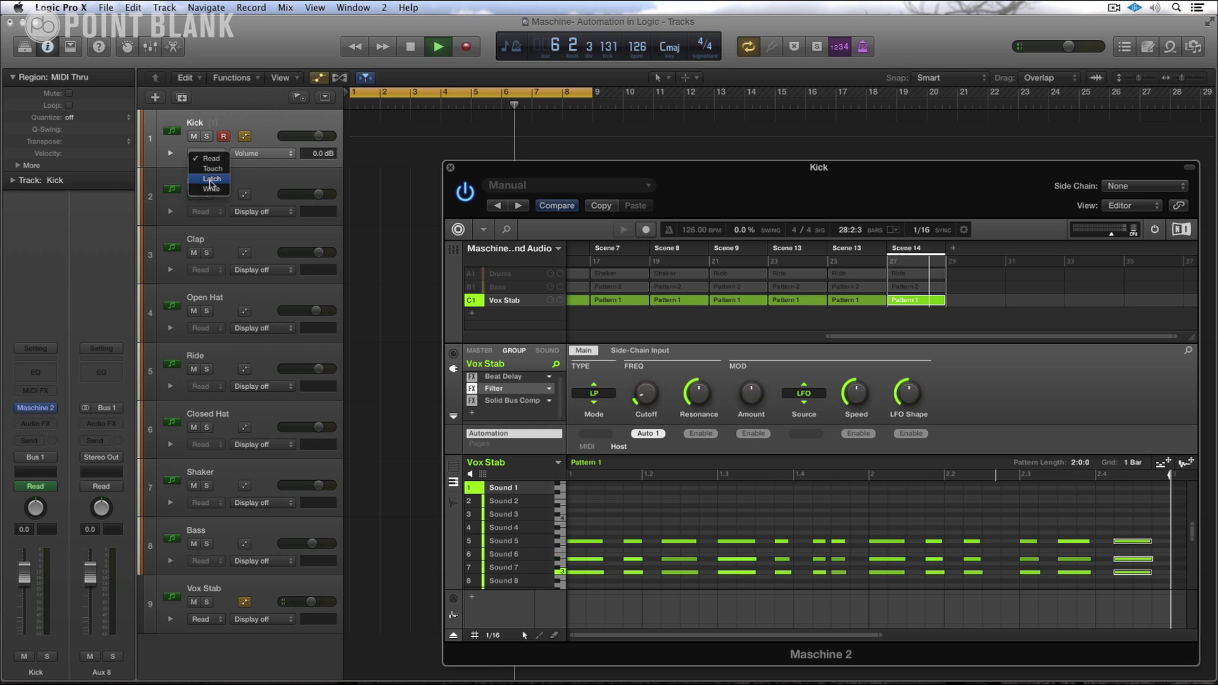
# Step: Latch-record a Maschine 2 0 Cutoff sweep on the Kick lane, then switch Kick to Read
pyautogui.click(211, 180)
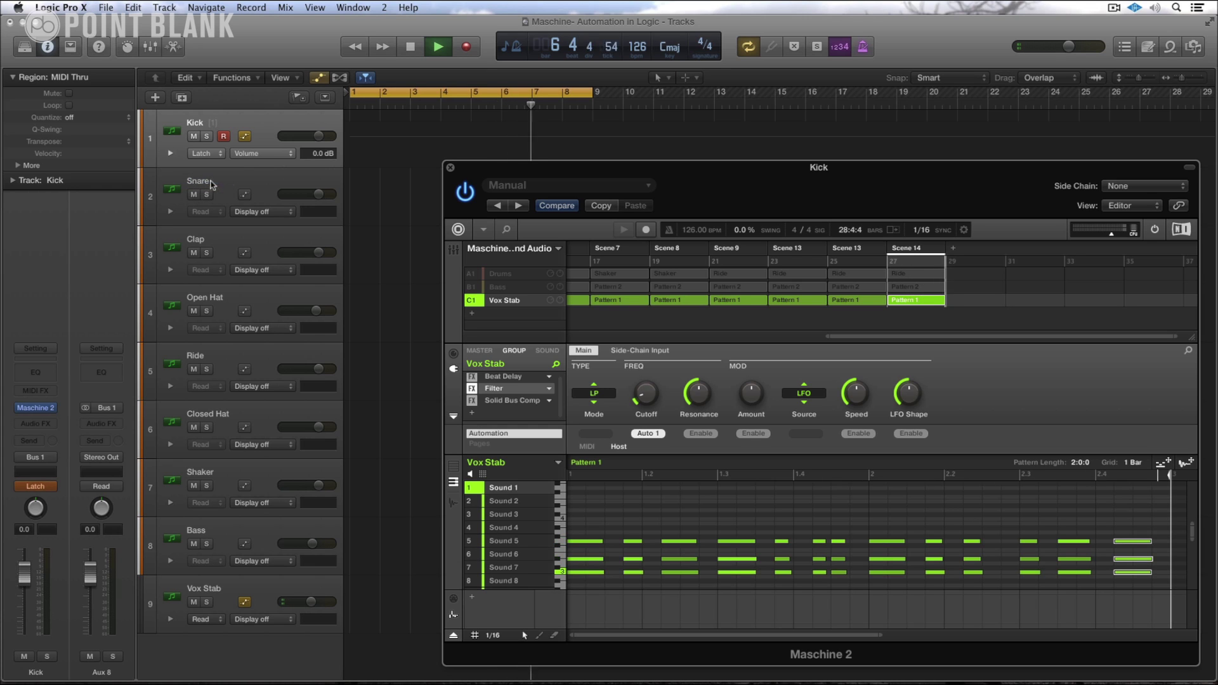
pyautogui.click(267, 152)
pyautogui.moveTo(281, 182)
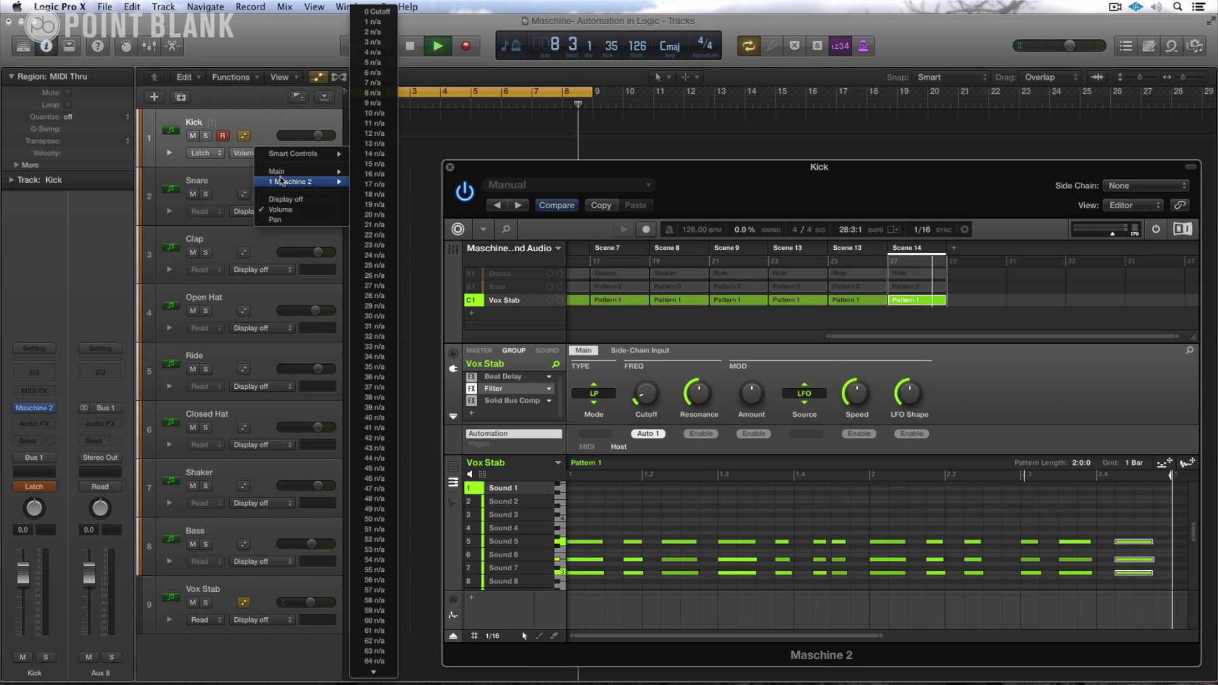
pyautogui.scroll(-5, 382, 614)
pyautogui.scroll(5, 384, 108)
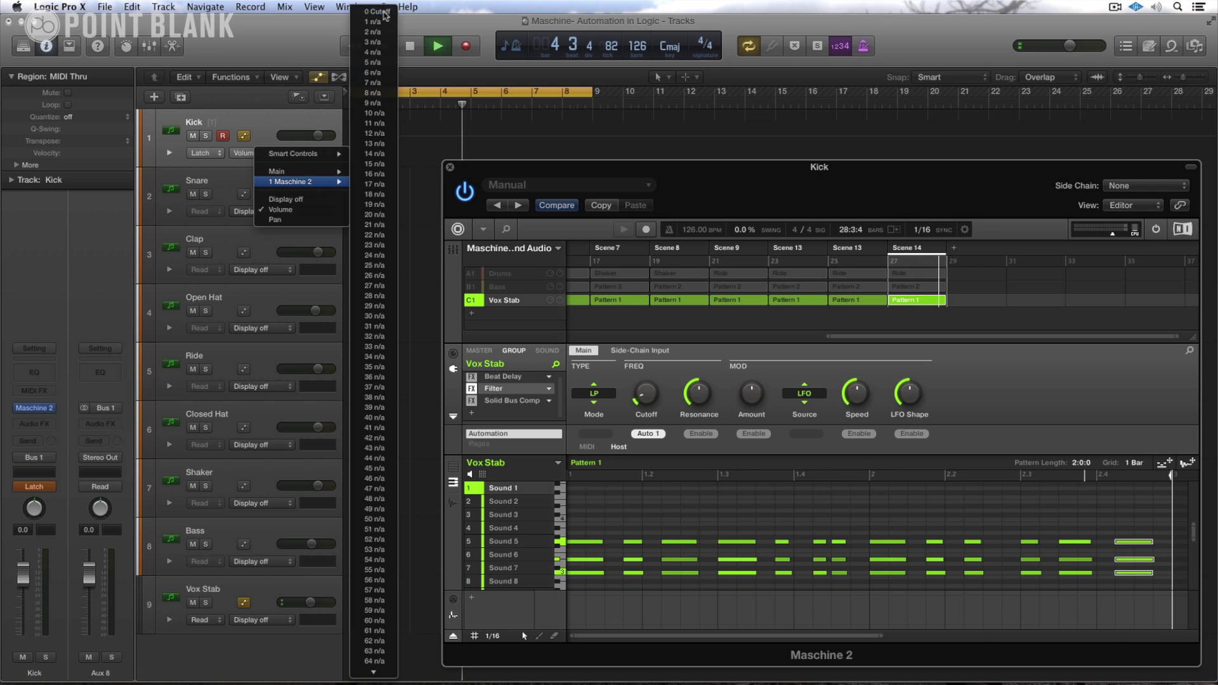
pyautogui.click(383, 12)
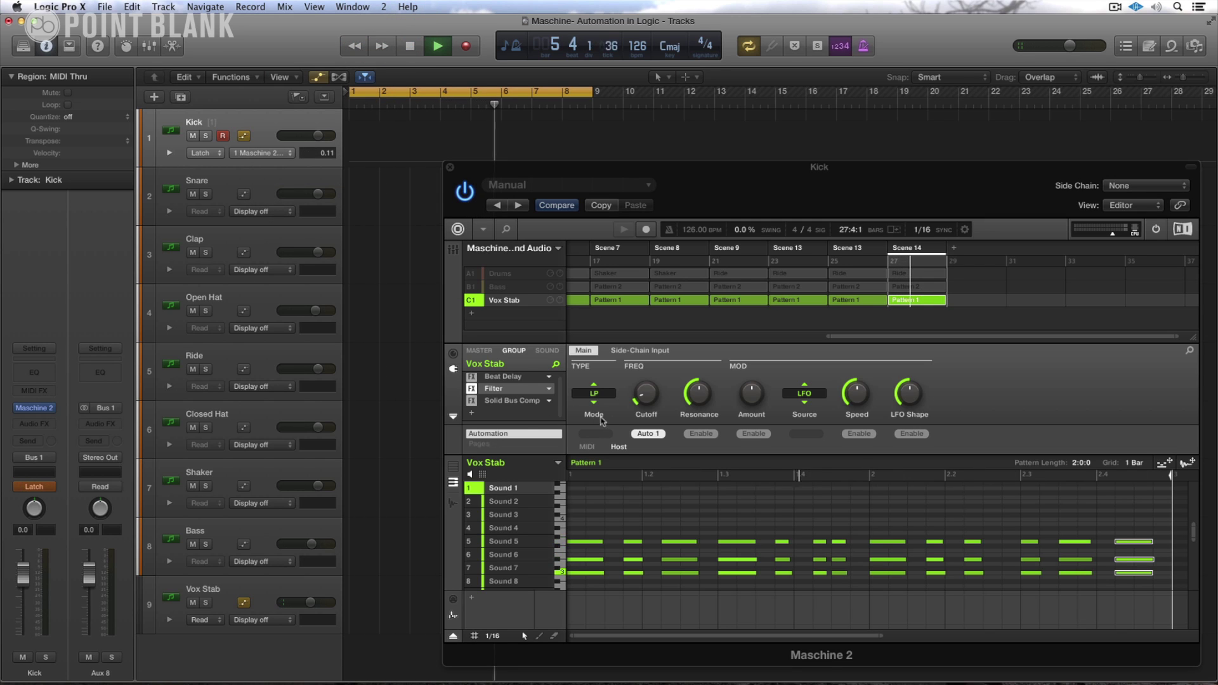
pyautogui.moveTo(646, 402)
pyautogui.mouseDown()
pyautogui.moveTo(645, 363)
pyautogui.moveTo(646, 401)
pyautogui.mouseUp()
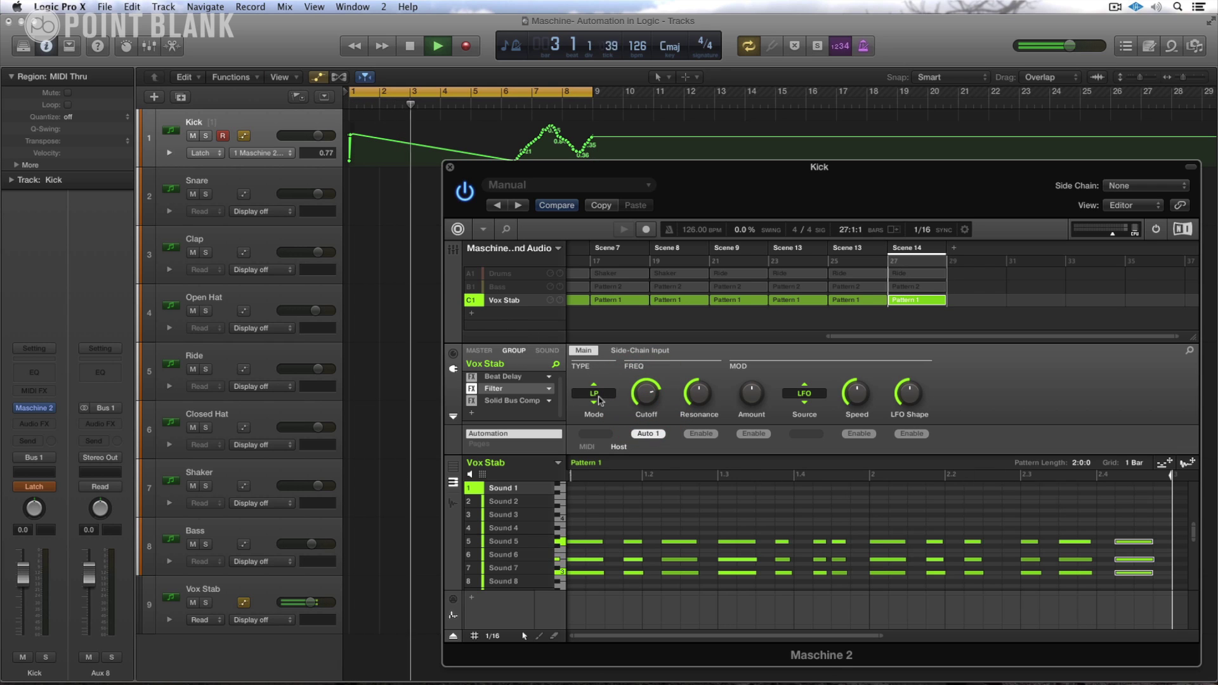
pyautogui.press('ctrl+super+r')
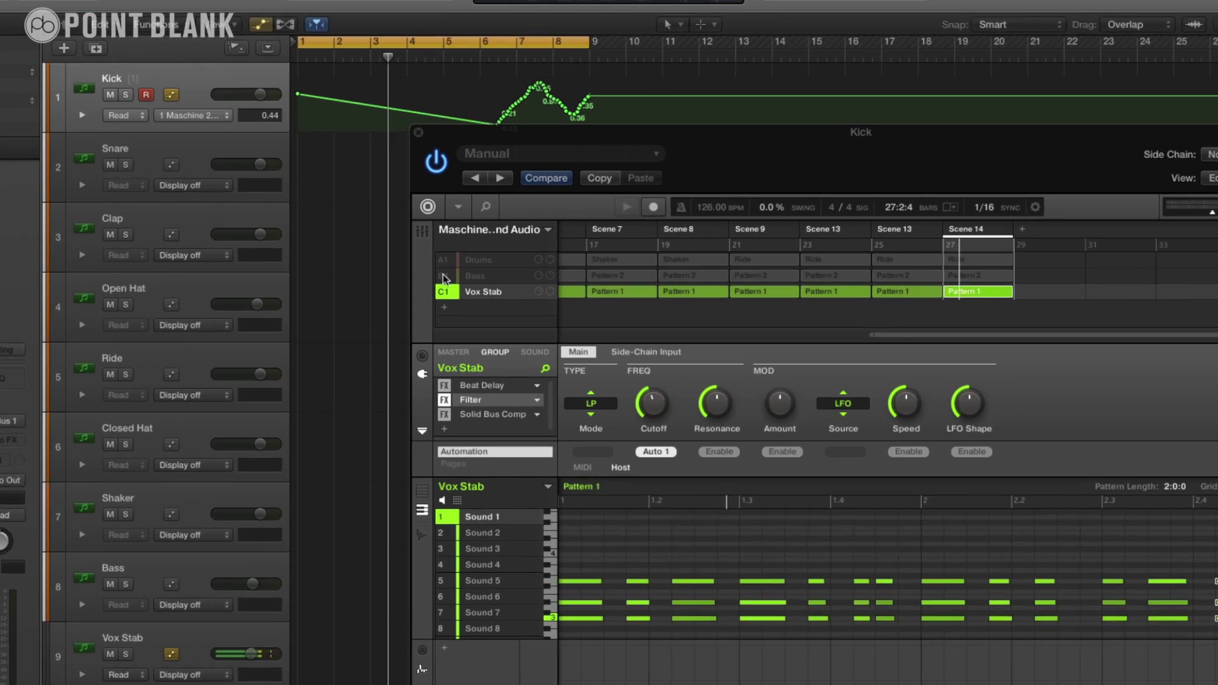
# Step: Mute the Vox Stab group and select the Bass group's Top Bass sound
pyautogui.click(471, 286)
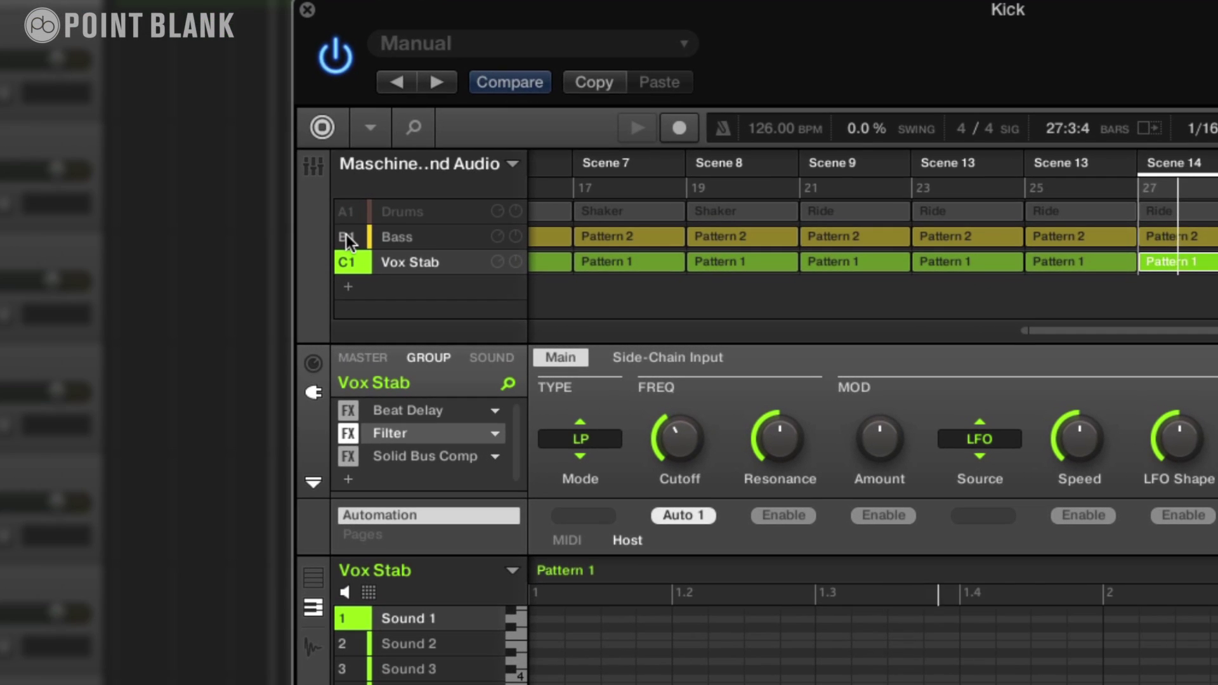
pyautogui.click(345, 235)
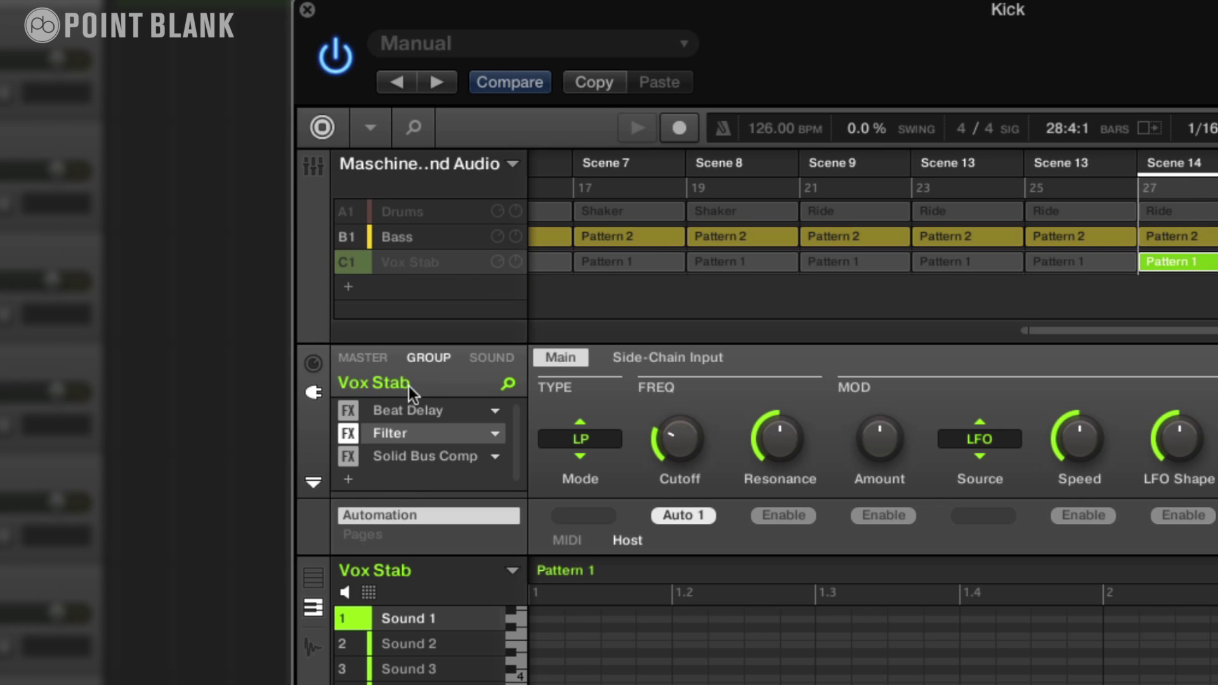
pyautogui.click(398, 242)
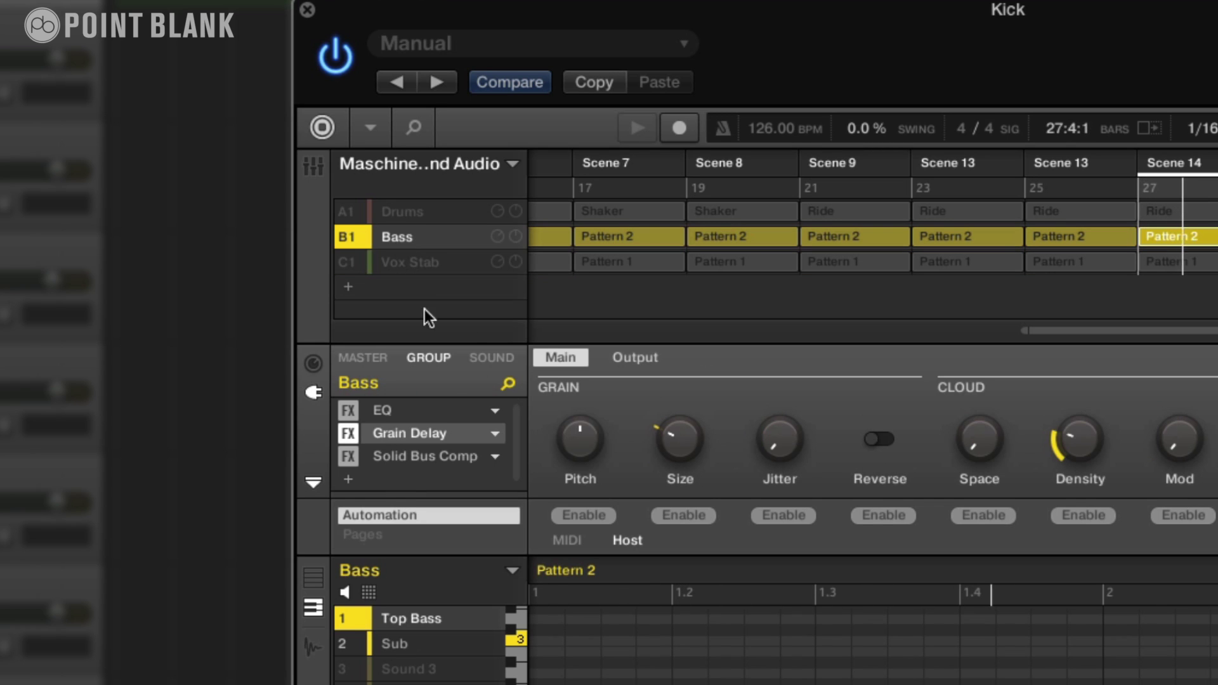
pyautogui.click(502, 359)
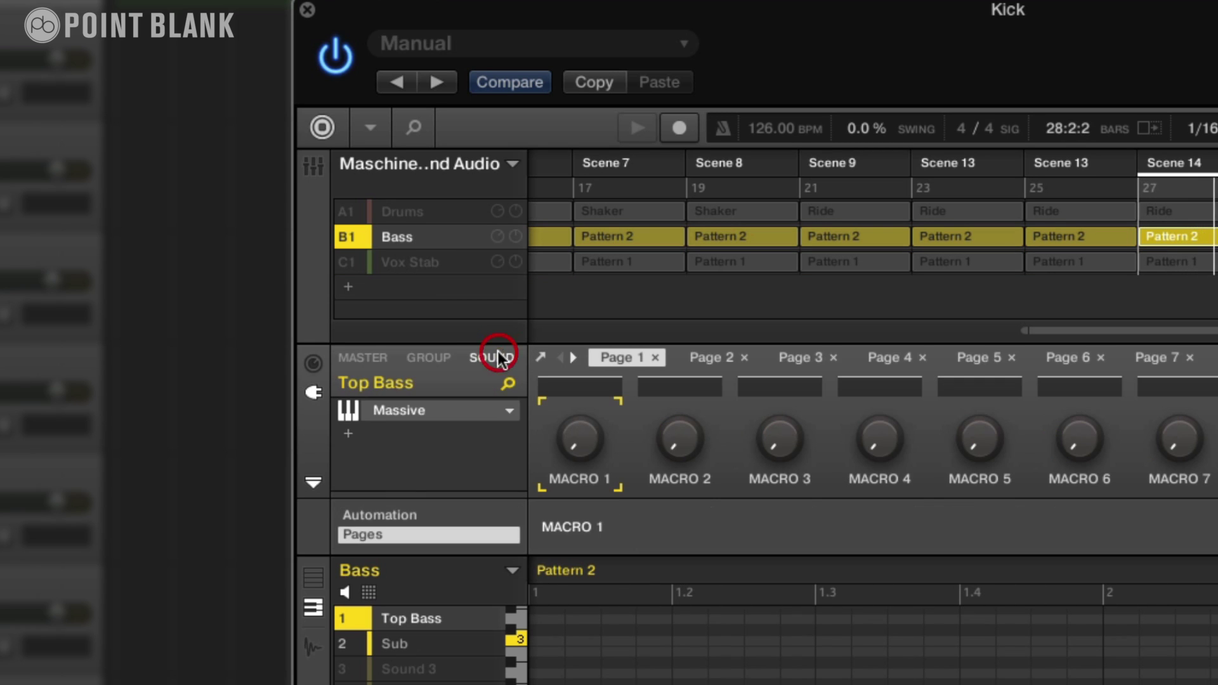
pyautogui.click(394, 644)
pyautogui.click(397, 620)
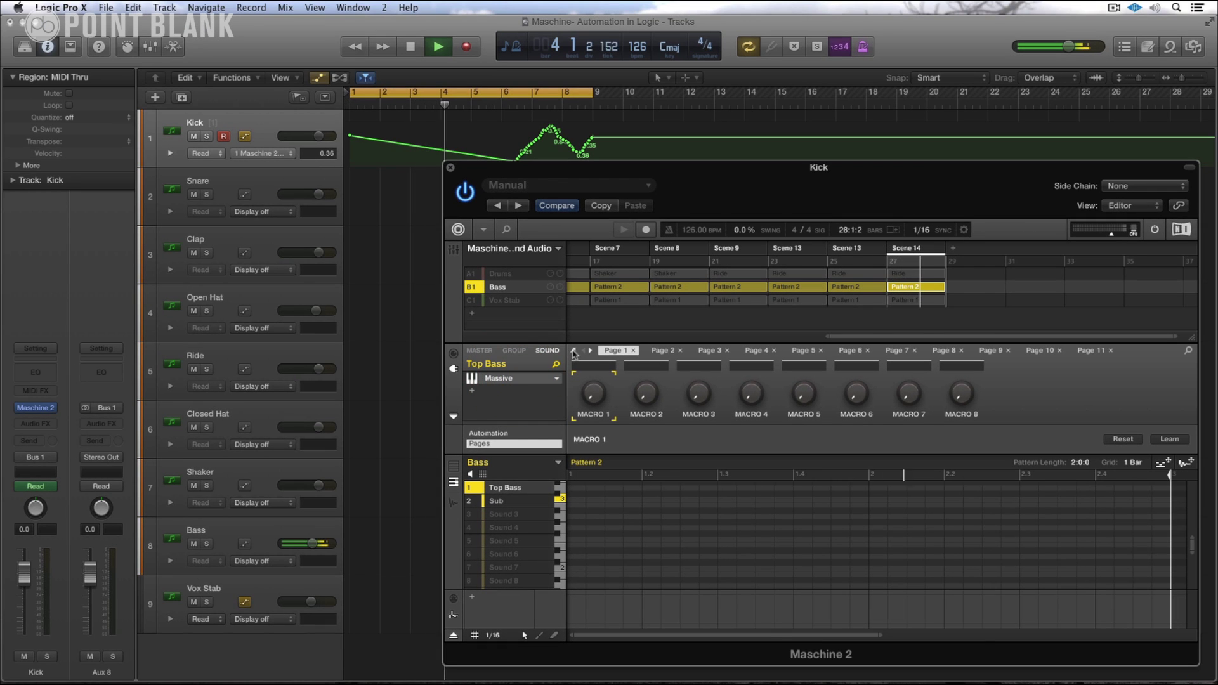
# Step: Open Massive and learn its Filter 1 Cutoff onto Macro 1
pyautogui.click(573, 351)
pyautogui.click(1169, 440)
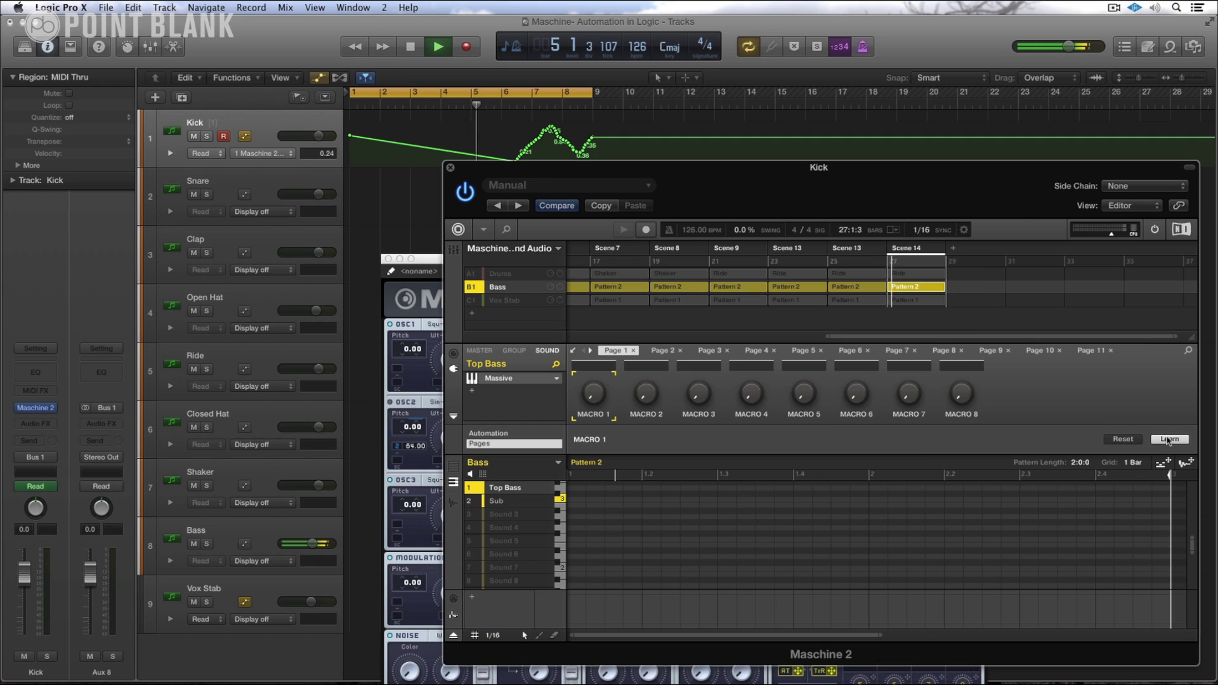
pyautogui.moveTo(426, 267); pyautogui.dragTo(30, 236)
pyautogui.click(31, 235)
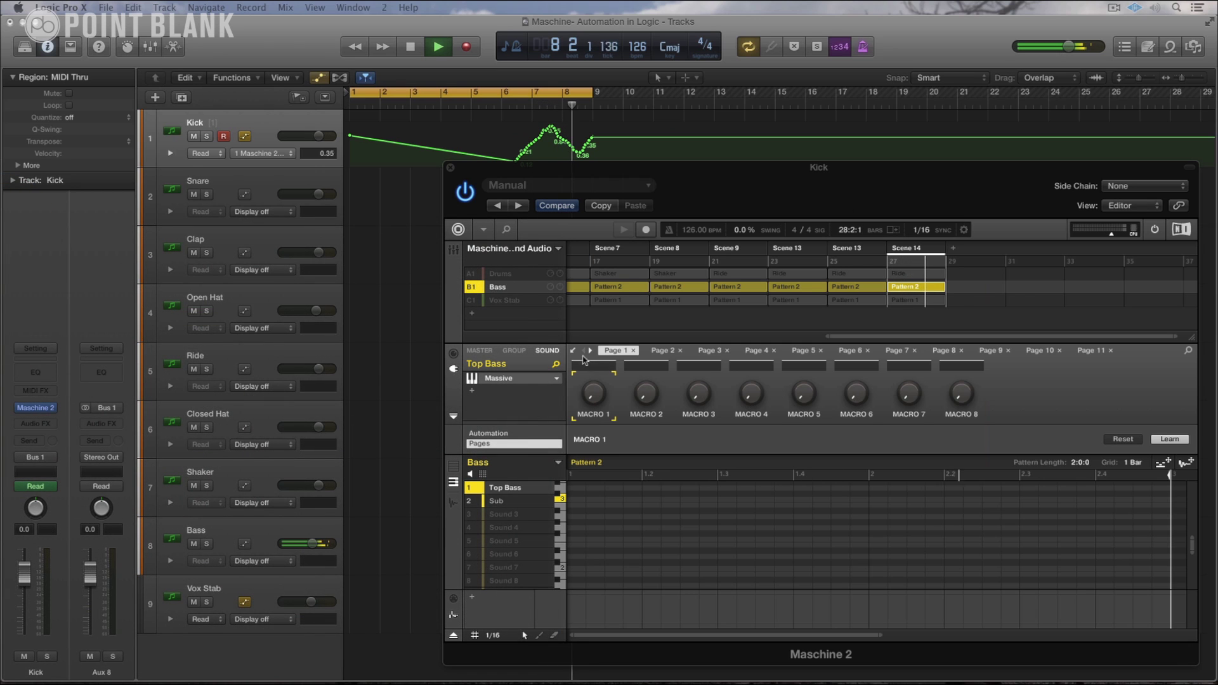
pyautogui.click(572, 350)
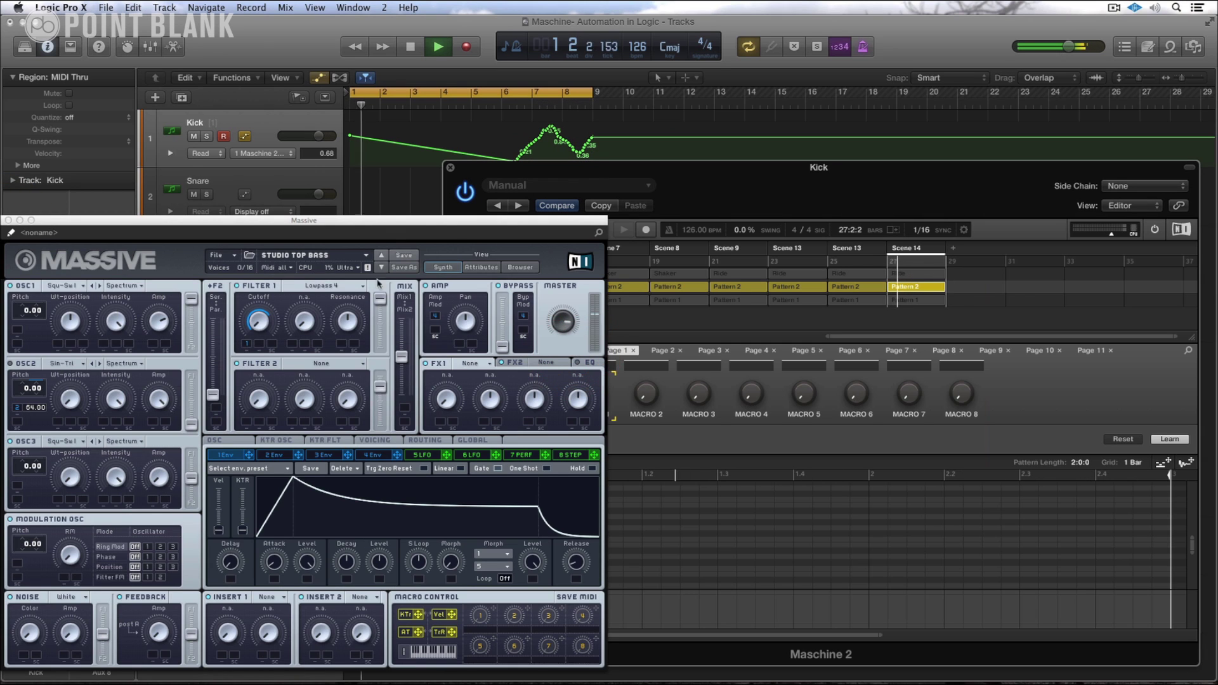
pyautogui.click(256, 323)
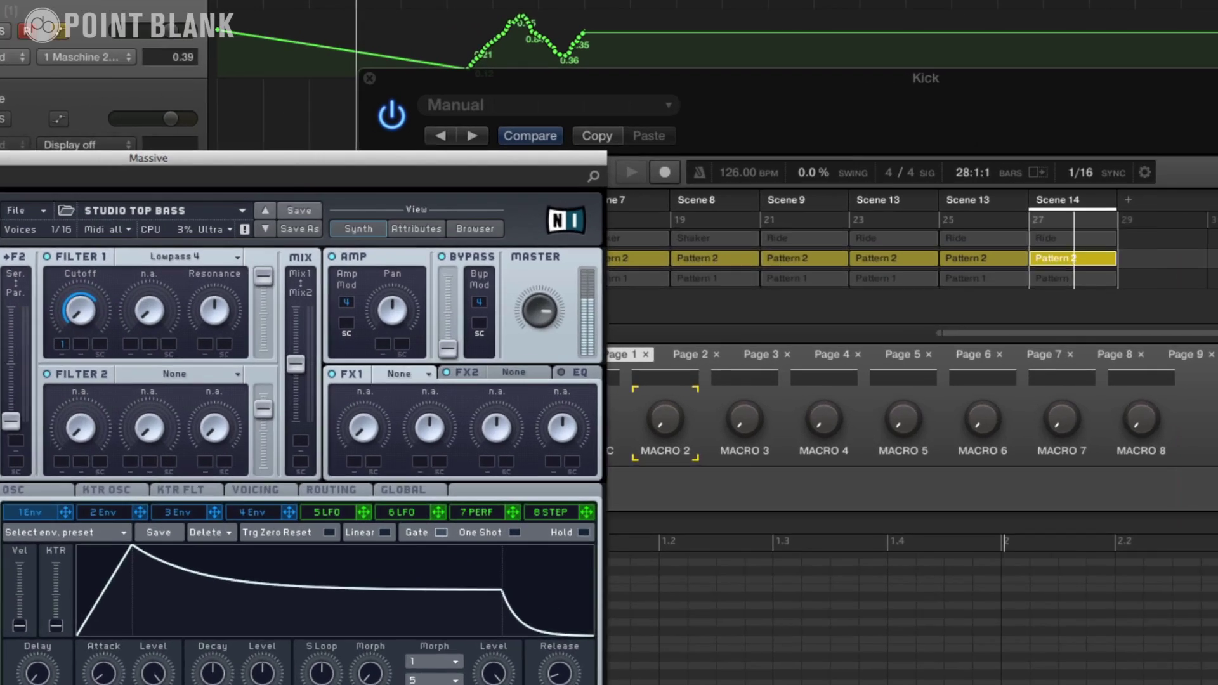
# Step: Close Massive, raise FILTER1-C to 0.16 and enable it for host automation as Auto 2
pyautogui.click(8, 220)
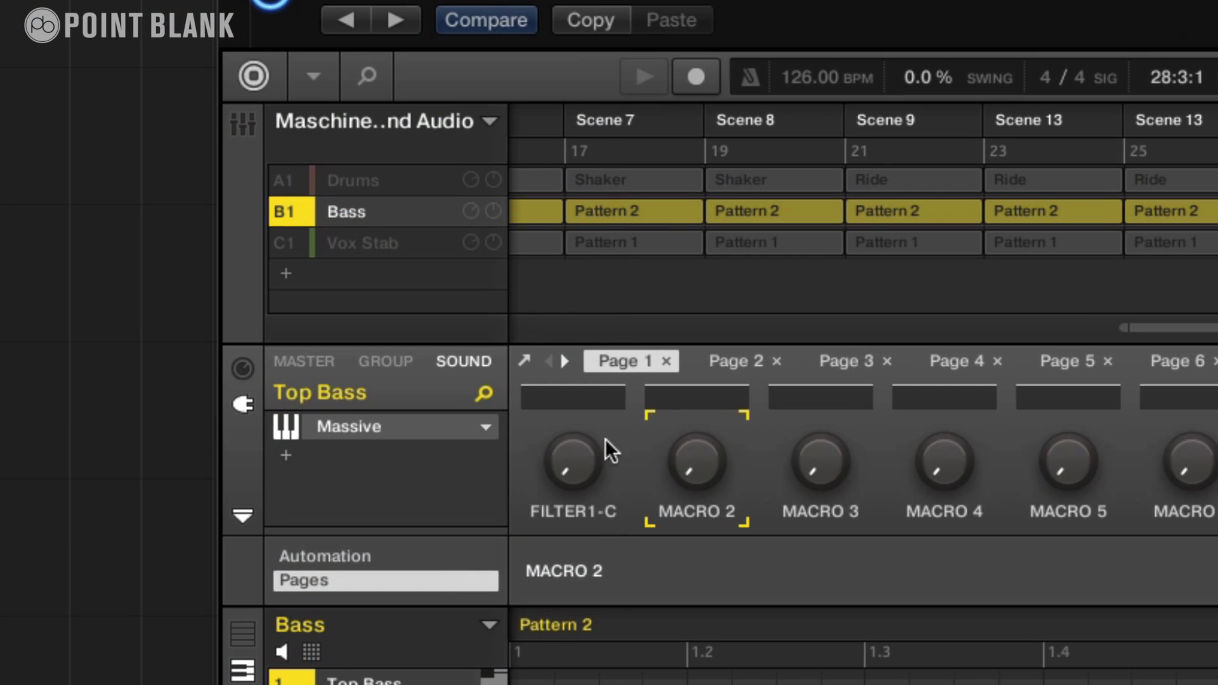
pyautogui.moveTo(583, 459); pyautogui.dragTo(583, 456)
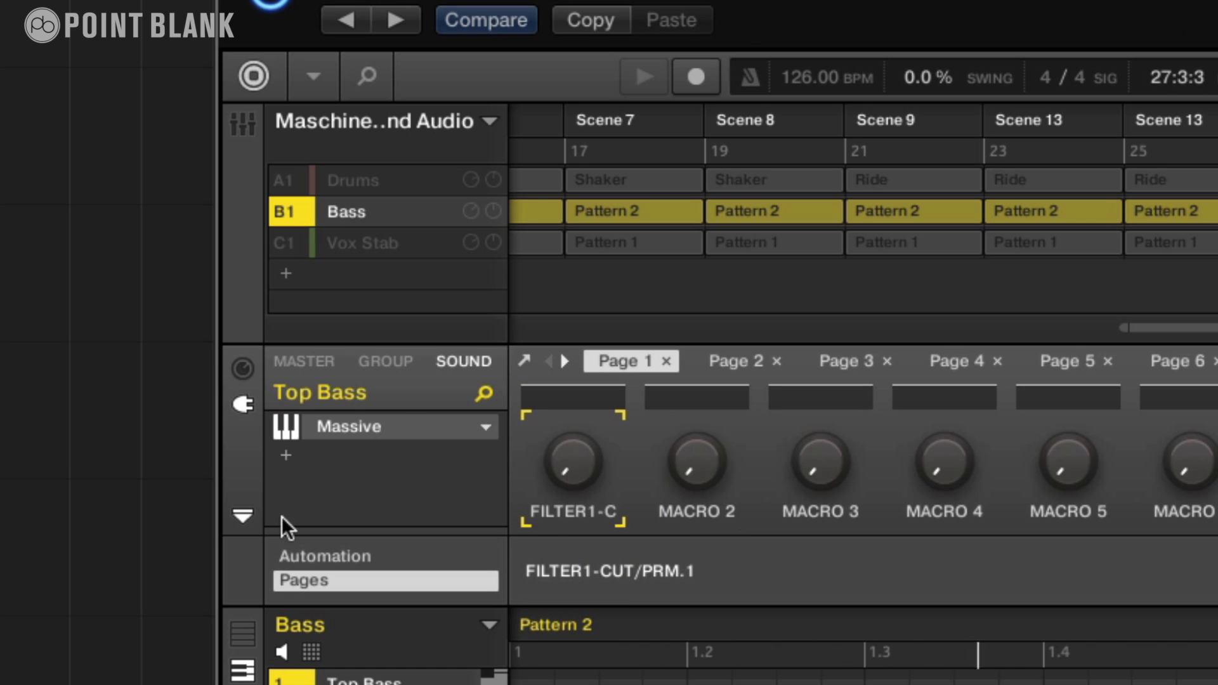
pyautogui.click(300, 556)
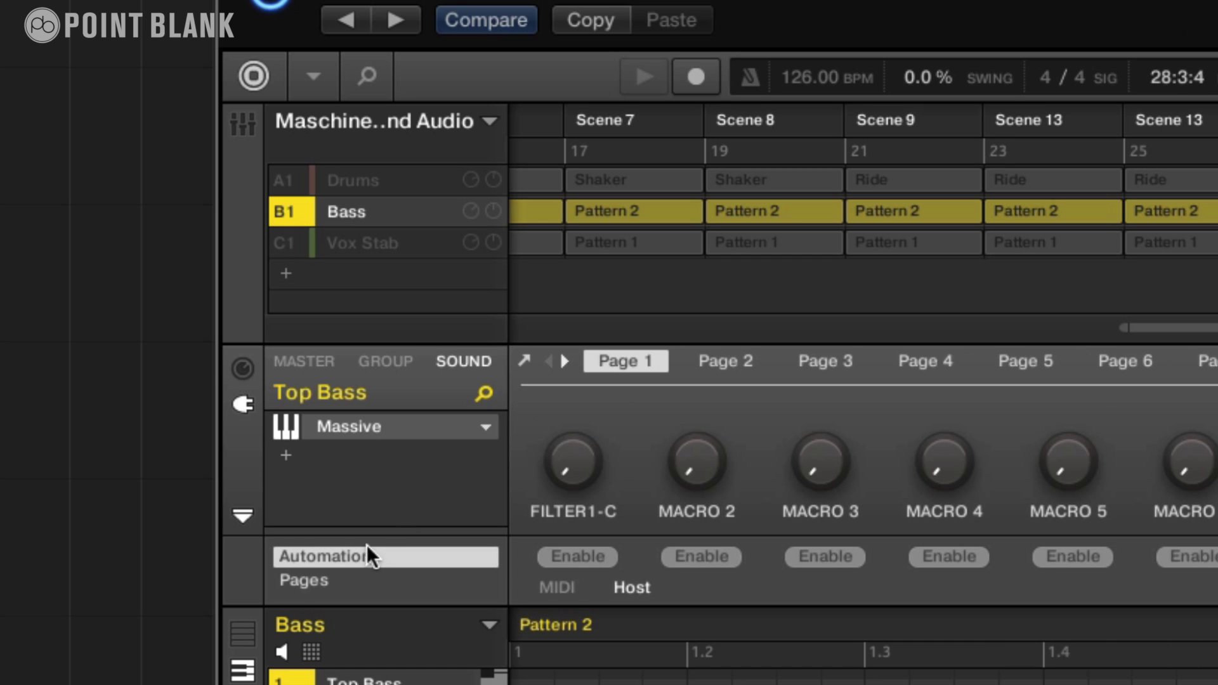
pyautogui.click(570, 557)
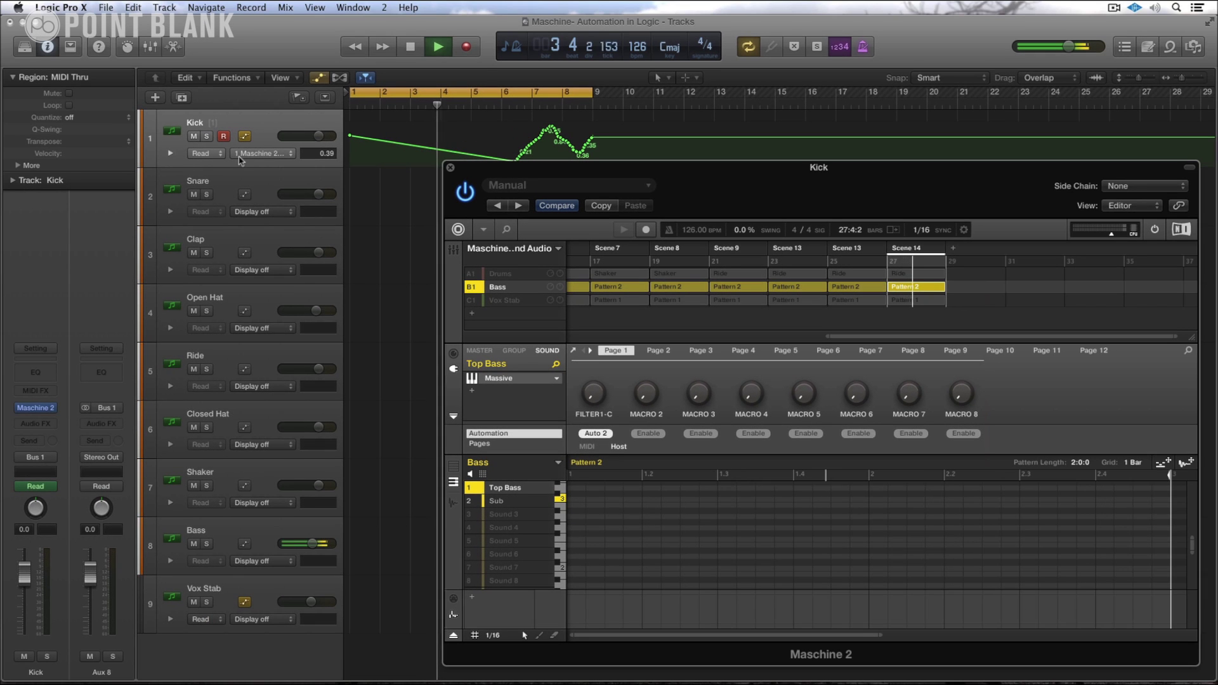
# Step: Switch the Kick automation lane to Maschine 2's 1 FILTER1-C parameter
pyautogui.click(271, 153)
pyautogui.moveTo(300, 189)
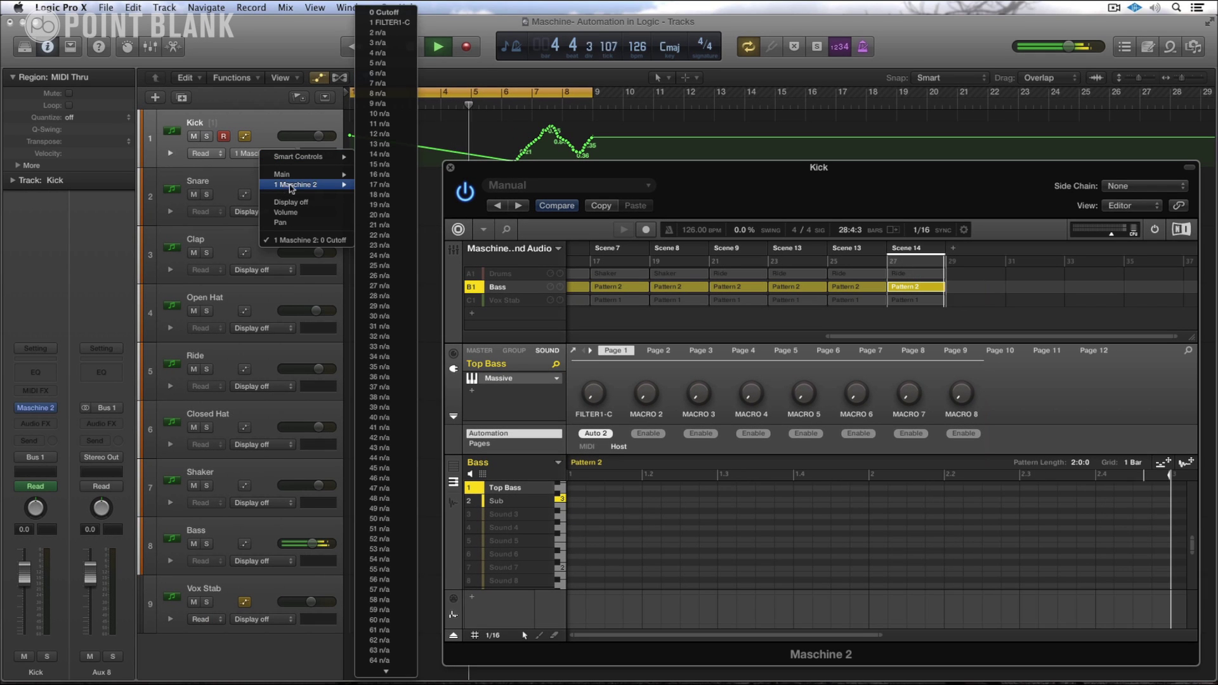
pyautogui.click(397, 23)
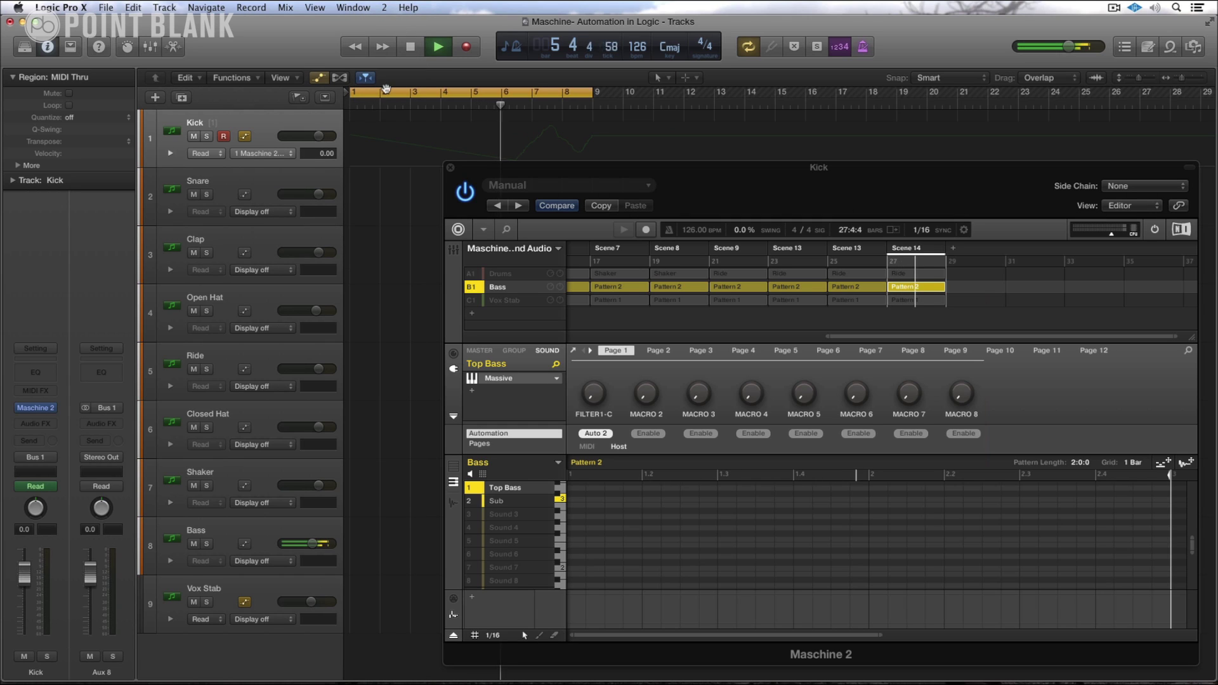
# Step: Draw FILTER1-C points rising from 0.00 to 0.39 and back to 0.00
pyautogui.click(369, 165)
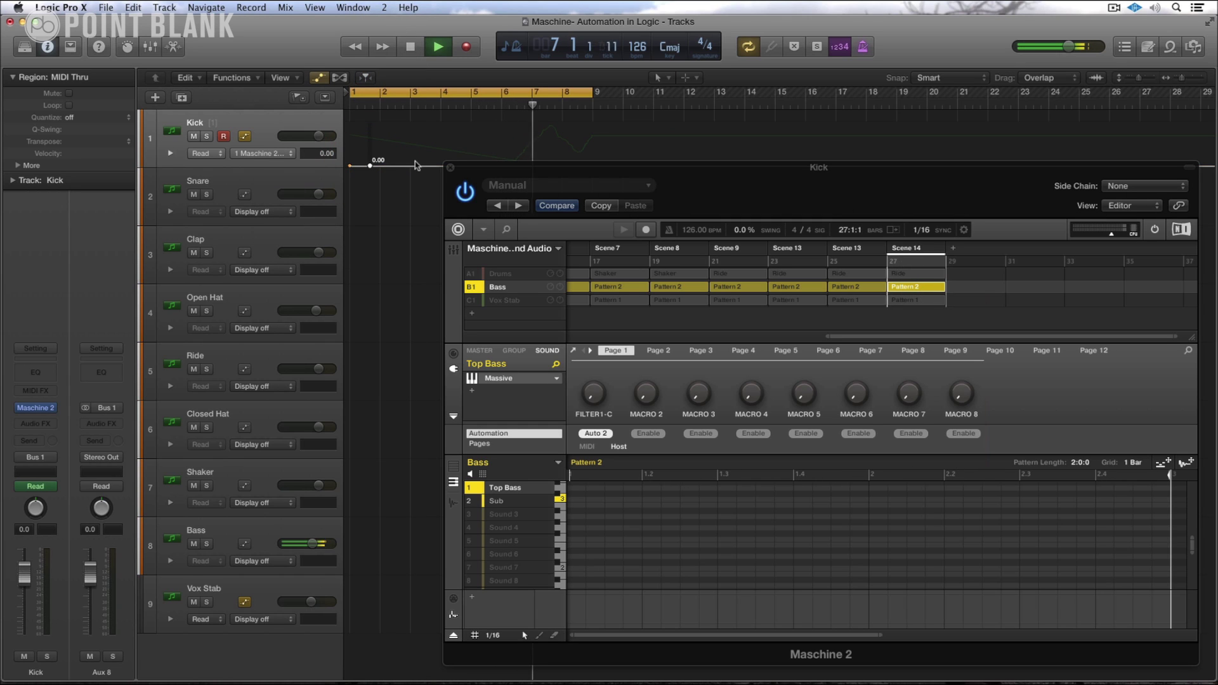
pyautogui.moveTo(450, 153); pyautogui.dragTo(504, 147)
pyautogui.rightClick(532, 153)
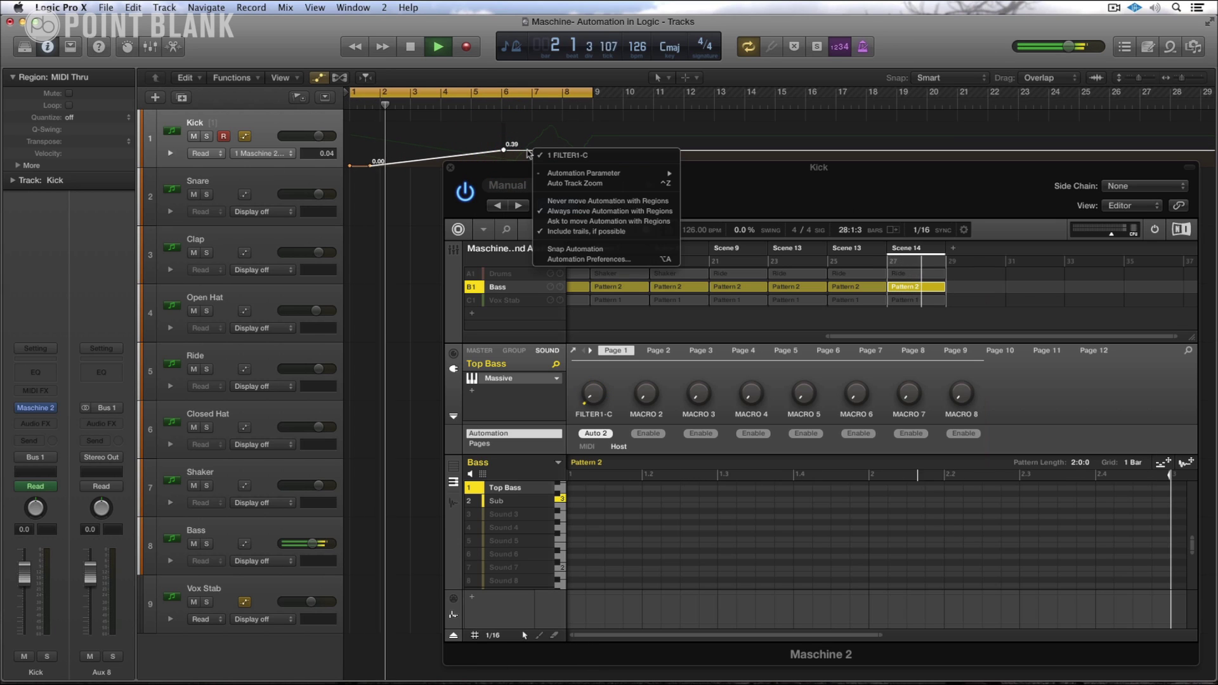
pyautogui.click(516, 151)
pyautogui.click(527, 161)
pyautogui.moveTo(527, 161); pyautogui.dragTo(554, 186)
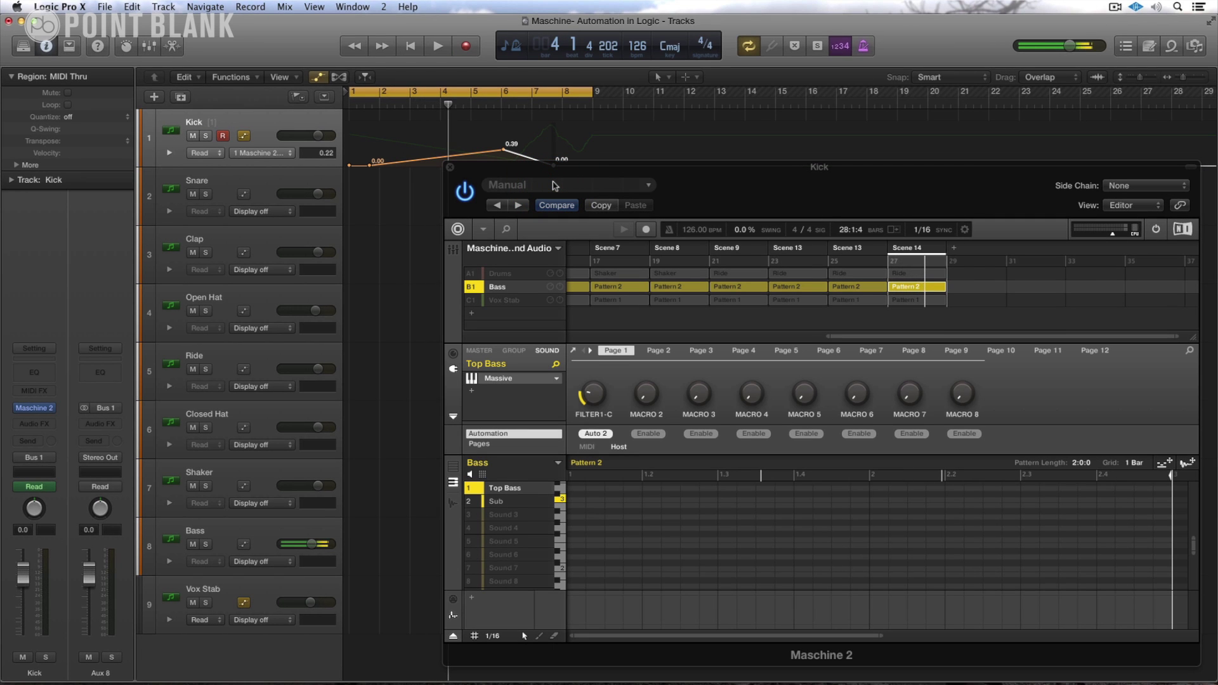